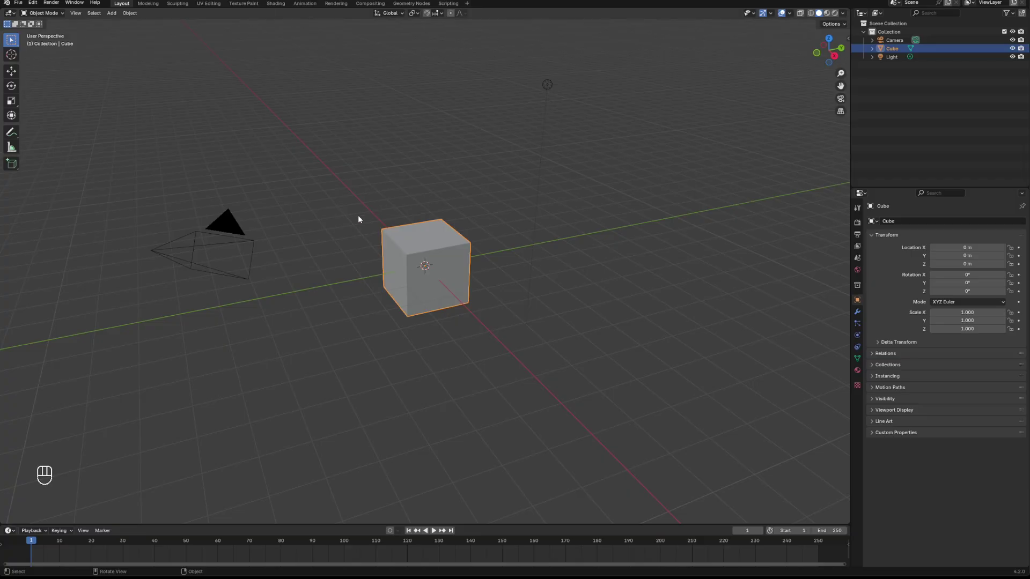
Step: Select all and delete the default camera, cube and light
{"action": "left_click", "coordinate": [361, 289]}
{"action": "key", "text": "a"}
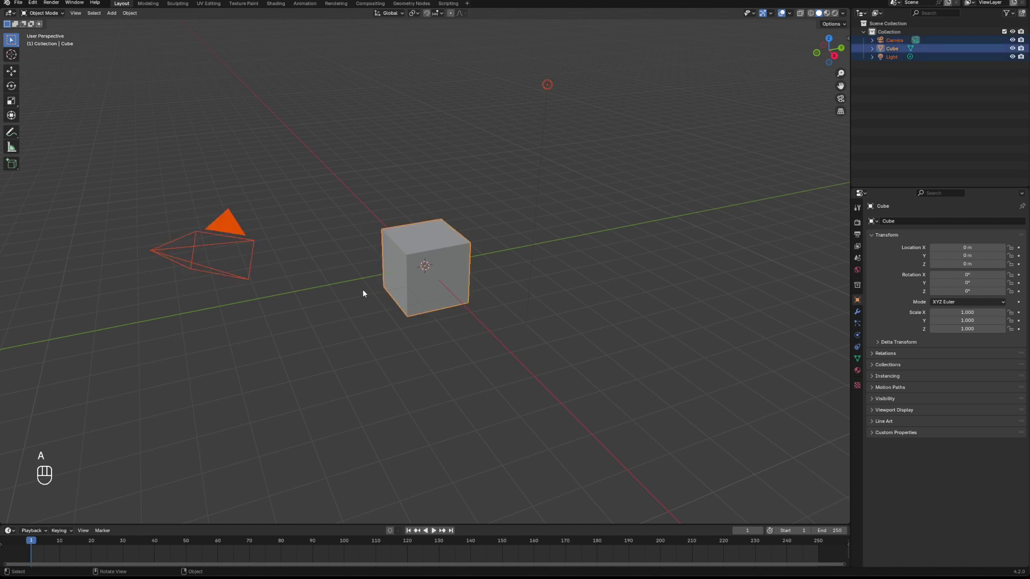
{"action": "key", "text": "Delete"}
{"action": "key", "text": "shift+a"}
Step: Add a Single Vert mesh object and switch to front view
{"action": "mouse_move", "coordinate": [435, 267]}
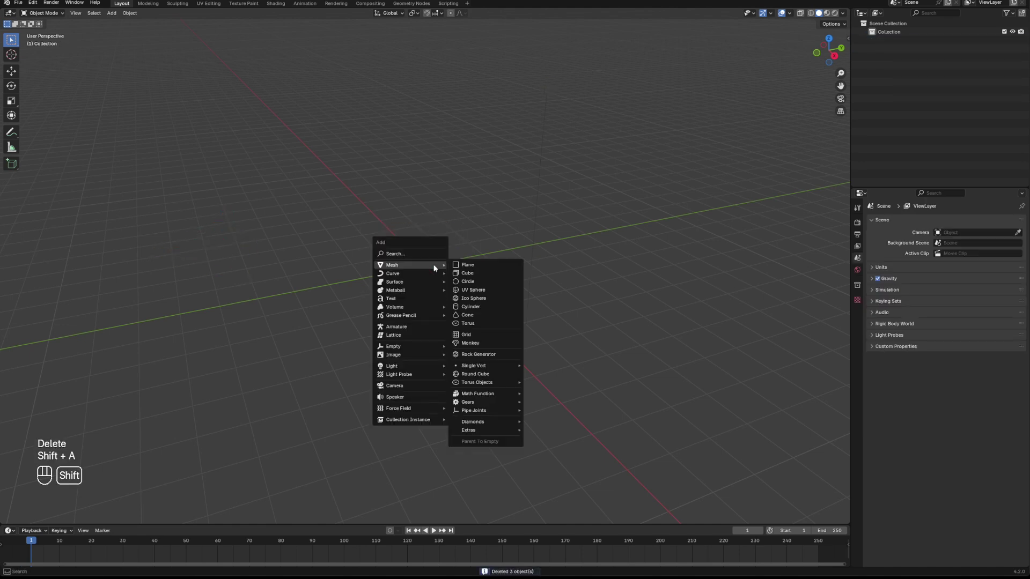
{"action": "mouse_move", "coordinate": [479, 365]}
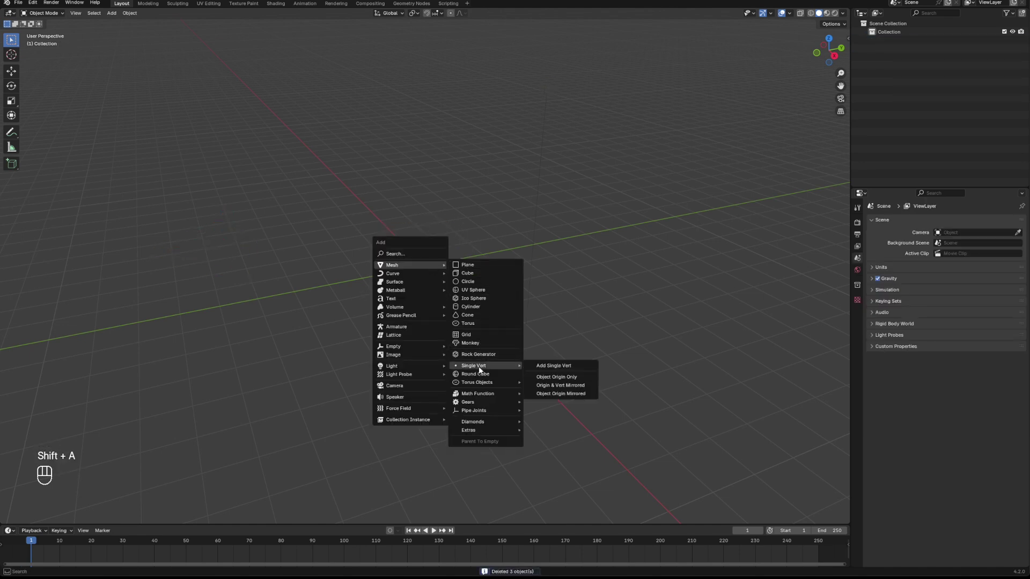
{"action": "left_click", "coordinate": [565, 366]}
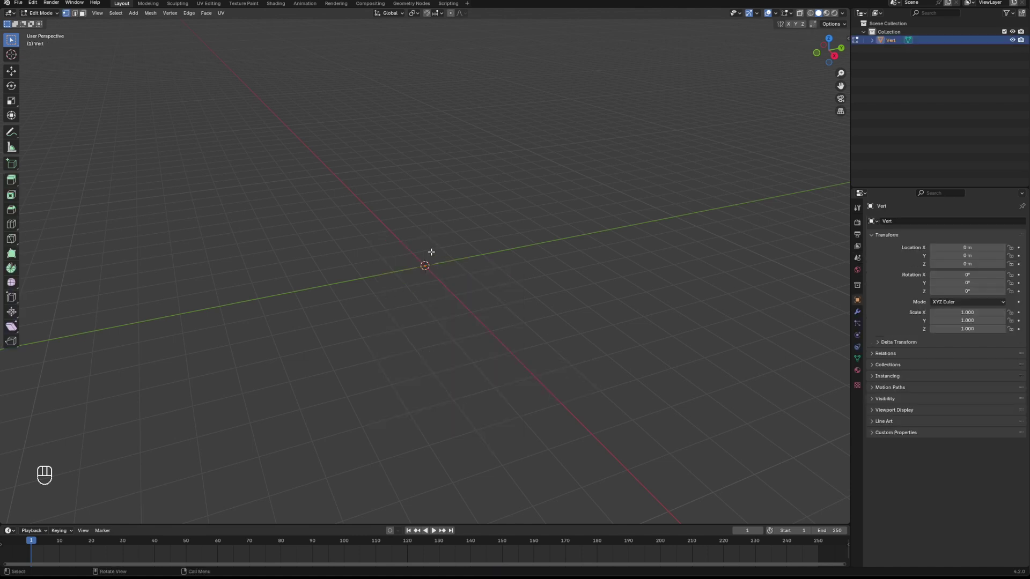
{"action": "middle_click_drag", "start_coordinate": [402, 308], "coordinate": [466, 276], "text": "alt"}
Step: Extrude the vertex into a pot profile: a horizontal X step, a slanted rise, two short edges
{"action": "key", "text": "e"}
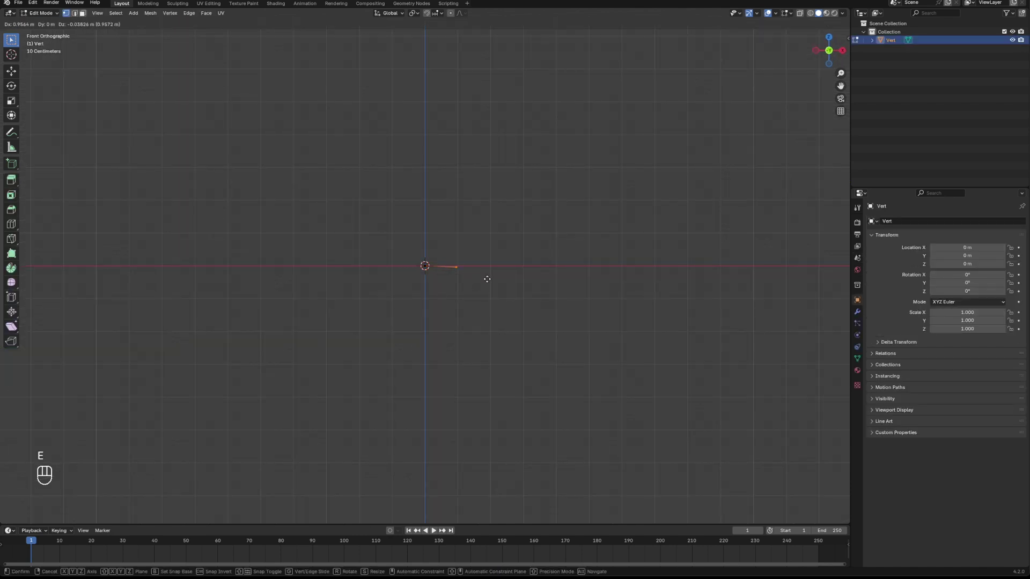
{"action": "key", "text": "x"}
{"action": "left_click", "coordinate": [498, 278]}
{"action": "key", "text": "e"}
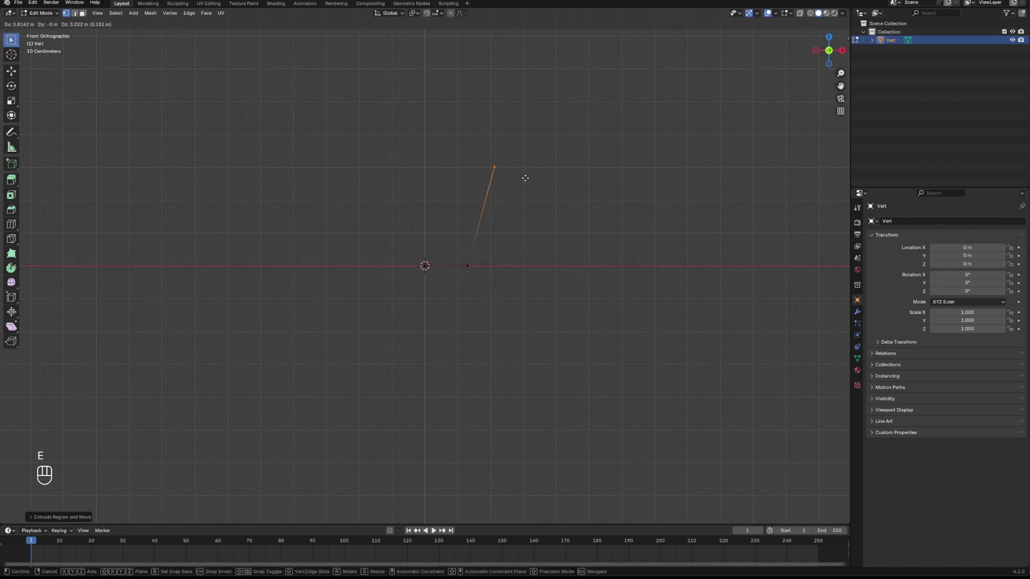
{"action": "key", "text": "e"}
{"action": "key", "text": "x"}
{"action": "left_click", "coordinate": [535, 179]}
{"action": "key", "text": "e"}
{"action": "left_click", "coordinate": [542, 155]}
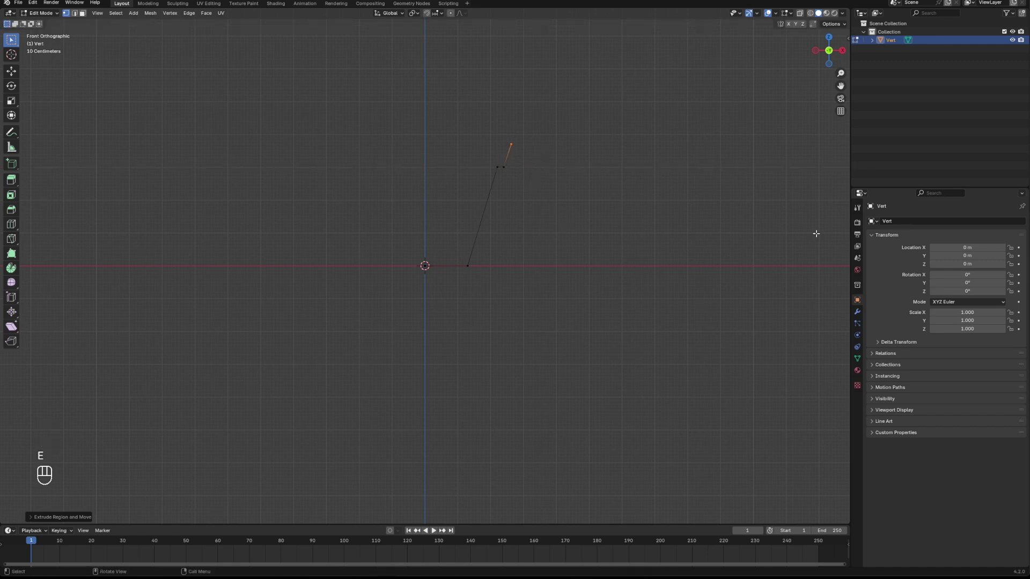
Step: Add a Screw modifier with 32 viewport and 32 render steps and Merge enabled
{"action": "left_click", "coordinate": [857, 311]}
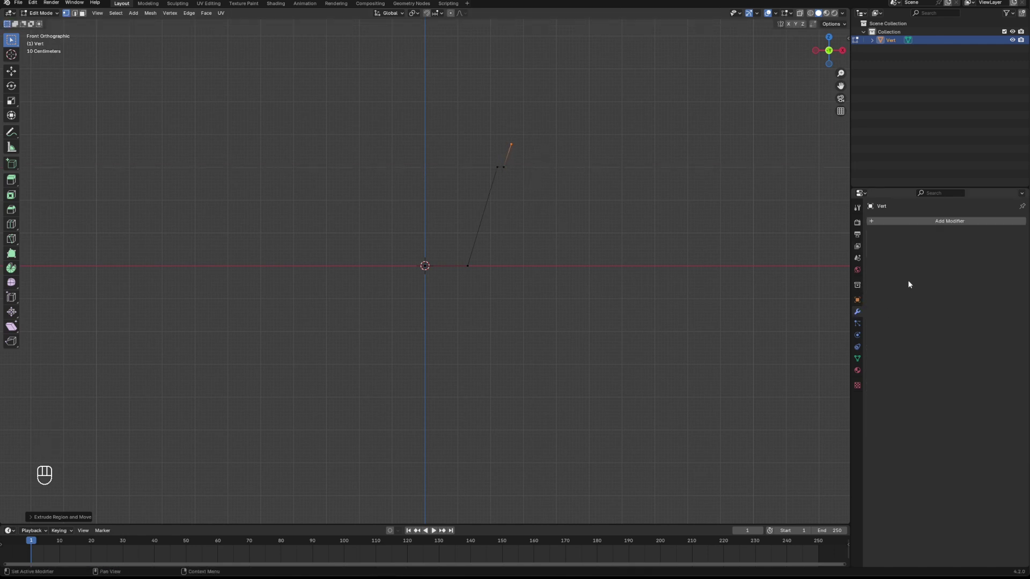
{"action": "left_click", "coordinate": [916, 221]}
{"action": "type", "text": "sc"}
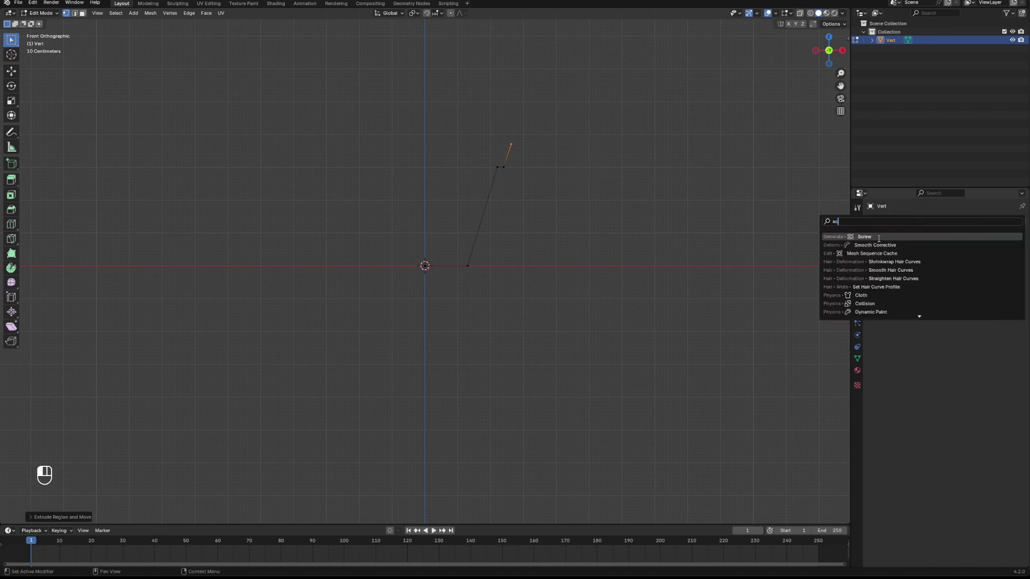
{"action": "left_click", "coordinate": [878, 238]}
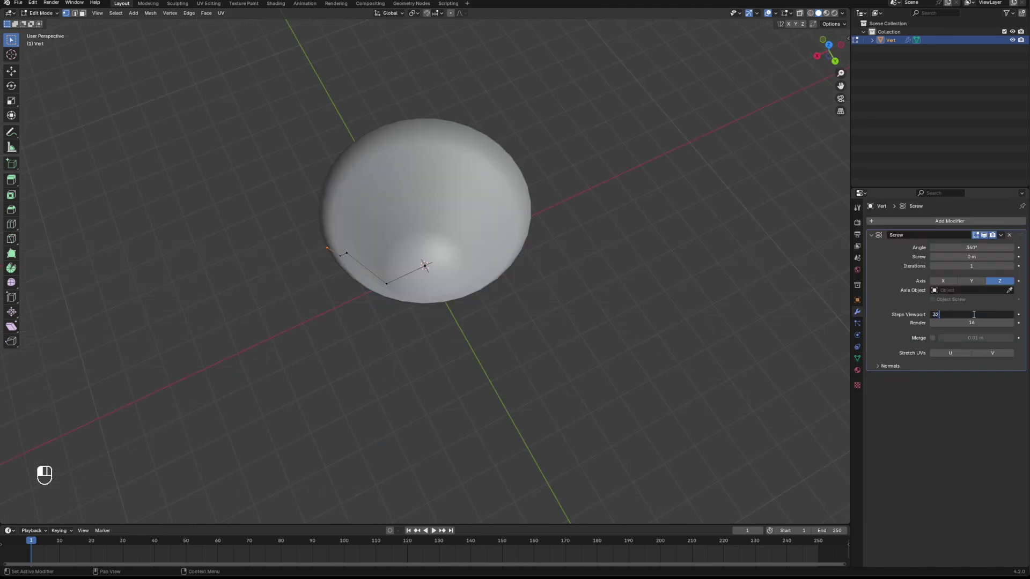
{"action": "key", "text": "Return"}
{"action": "left_click", "coordinate": [972, 322]}
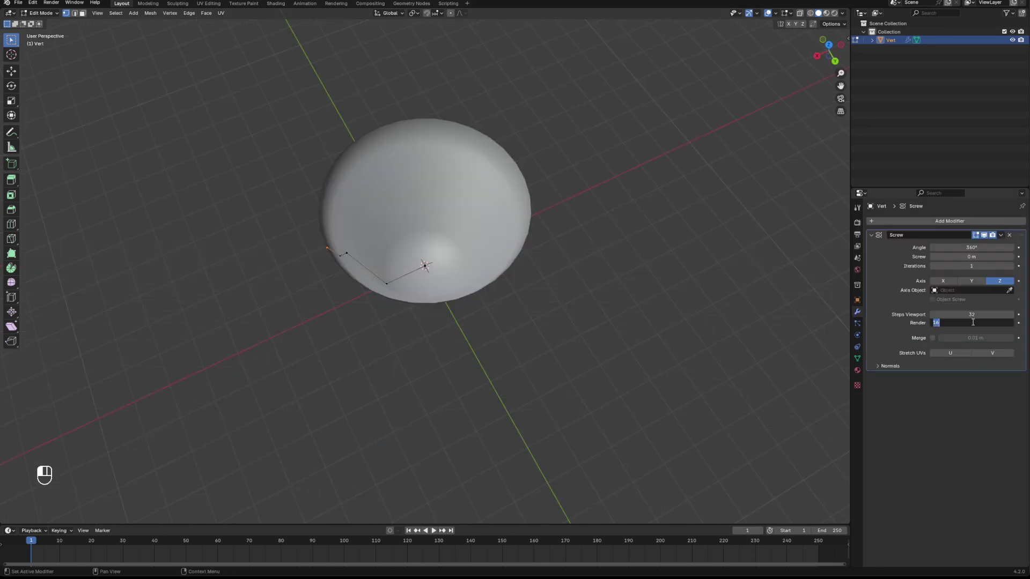
{"action": "type", "text": "32"}
{"action": "key", "text": "Return"}
{"action": "left_click", "coordinate": [932, 338]}
{"action": "middle_click_drag", "start_coordinate": [555, 346], "coordinate": [814, 244]}
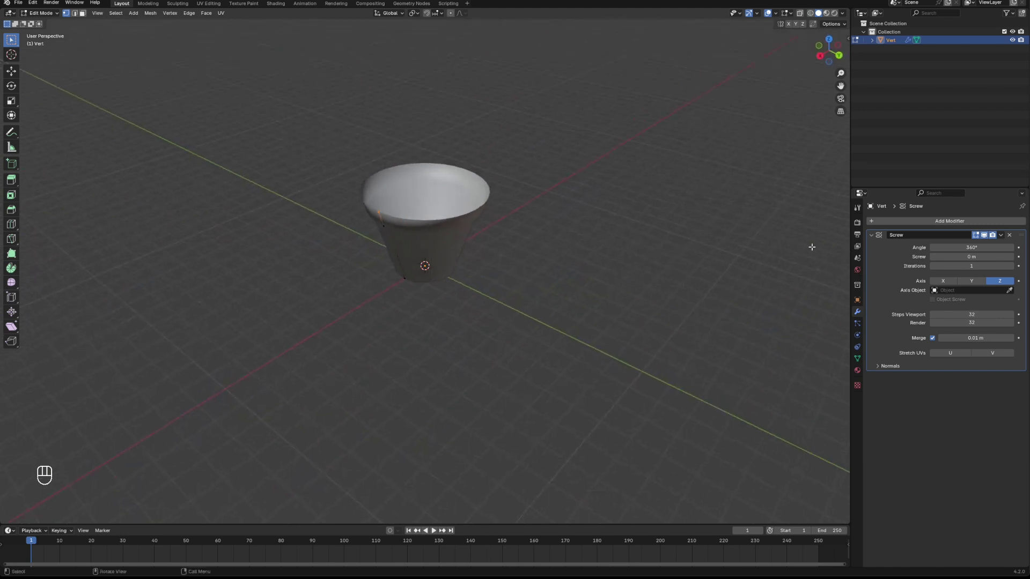
Step: Add a Solidify modifier and set the wall thickness to 0.29 m
{"action": "left_click", "coordinate": [983, 220]}
{"action": "type", "text": "s"}
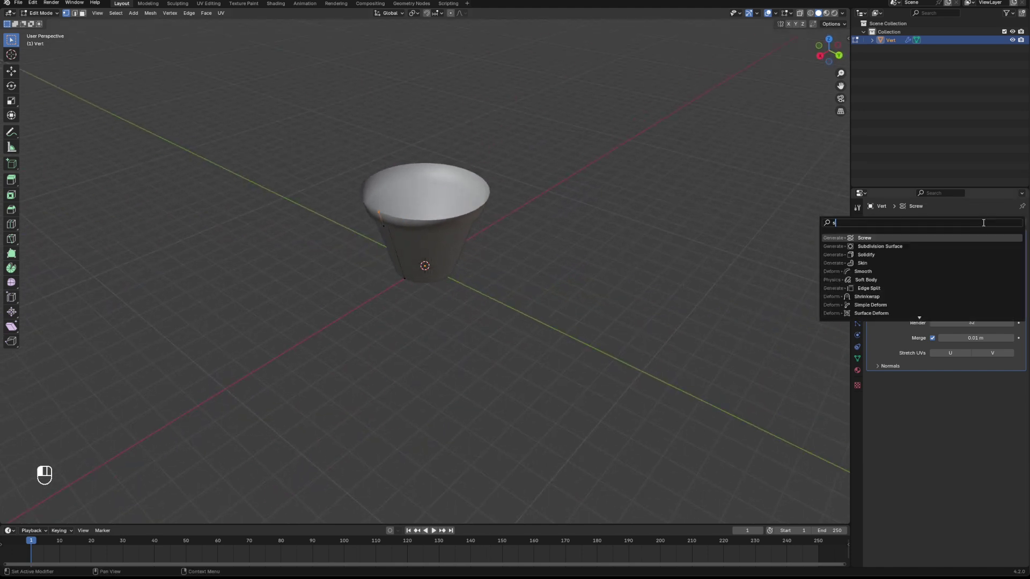
{"action": "type", "text": "ol"}
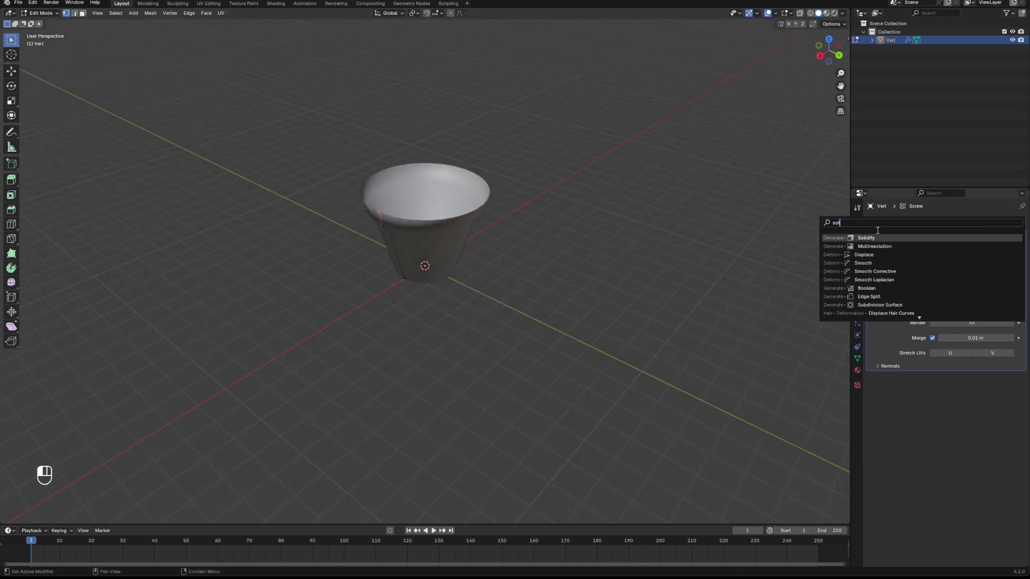
{"action": "left_click", "coordinate": [875, 235]}
{"action": "middle_click_drag", "start_coordinate": [674, 320], "coordinate": [514, 383]}
{"action": "left_click_drag", "start_coordinate": [972, 400], "coordinate": [1019, 400]}
{"action": "middle_click_drag", "start_coordinate": [474, 394], "coordinate": [466, 316]}
Step: Apply the Screw and Solidify modifiers and give the pot Shade Auto Smooth
{"action": "key", "text": "Tab"}
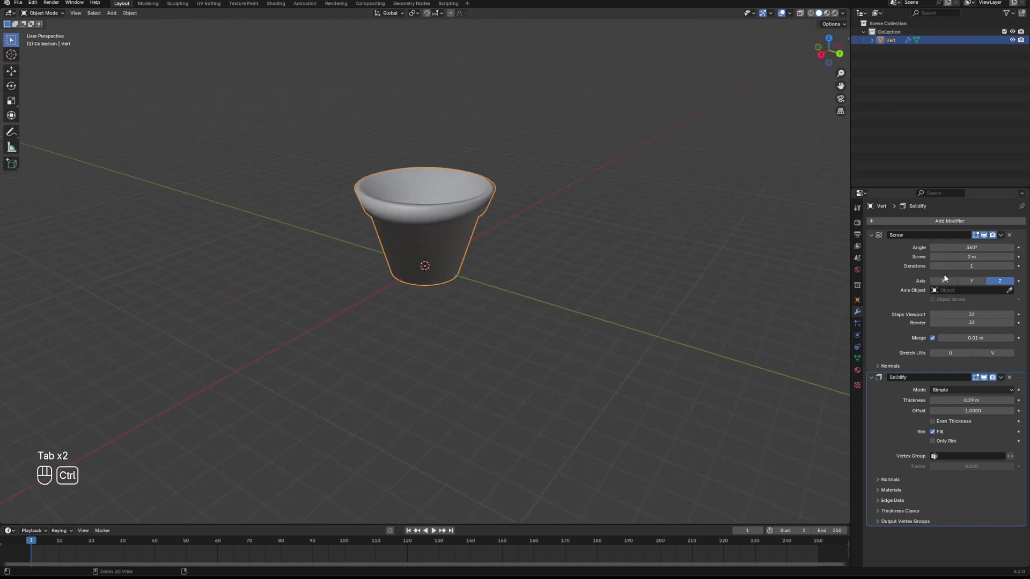
{"action": "key", "text": "ctrl+a"}
{"action": "key", "text": "ctrl+a"}
{"action": "middle_click_drag", "start_coordinate": [536, 315], "coordinate": [458, 193]}
{"action": "scroll", "coordinate": [529, 299], "scroll_direction": "up", "scroll_amount": 5}
{"action": "right_click", "coordinate": [419, 187]}
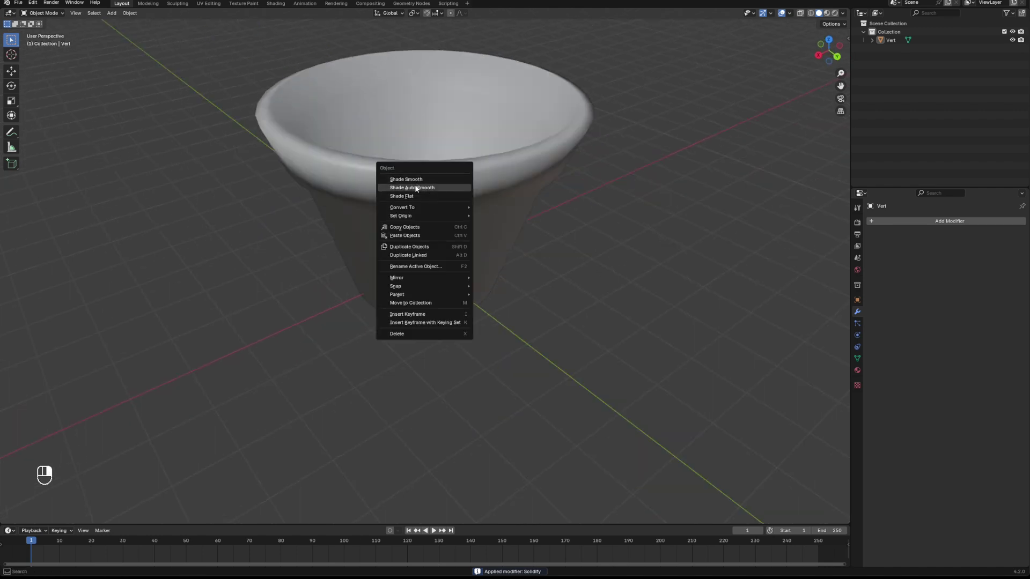
{"action": "left_click", "coordinate": [416, 188]}
{"action": "scroll", "coordinate": [361, 255], "scroll_direction": "down", "scroll_amount": 4}
{"action": "middle_click_drag", "start_coordinate": [361, 255], "coordinate": [434, 266]}
Step: Loop-cut a new edge loop inside the cup and fill it as a flat soil face
{"action": "key", "text": "Tab"}
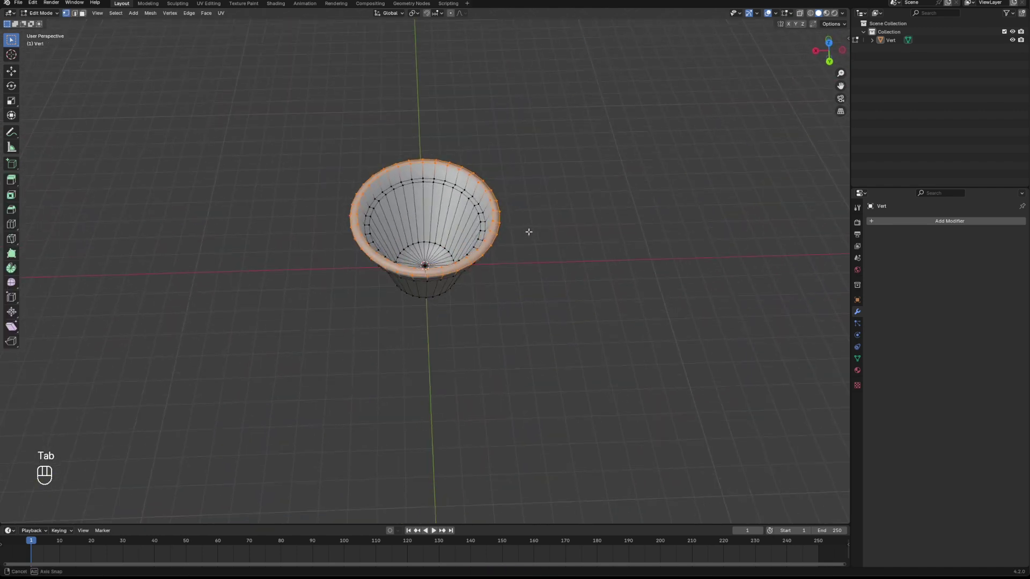
{"action": "middle_click_drag", "start_coordinate": [529, 232], "coordinate": [505, 245]}
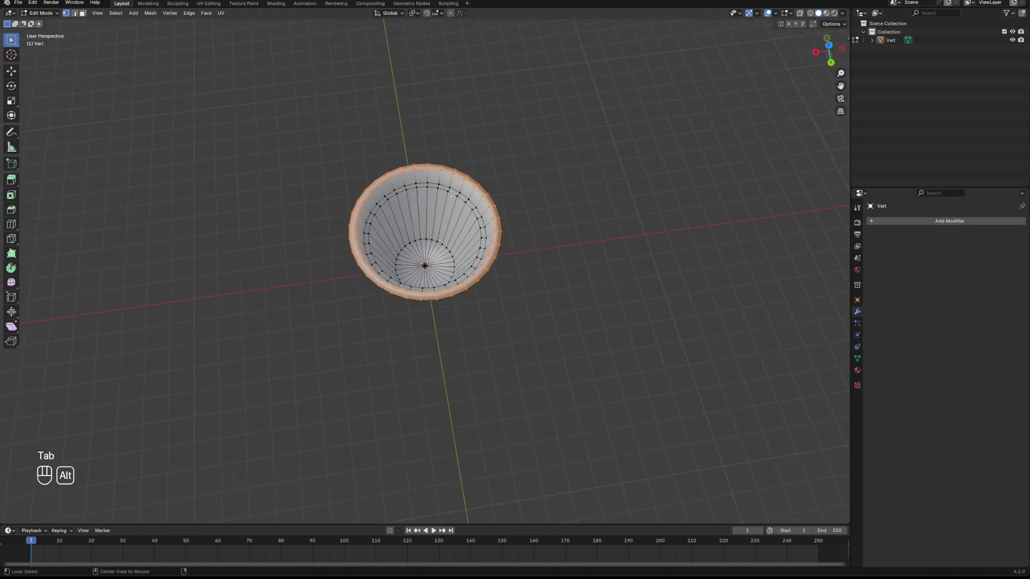
{"action": "left_click", "coordinate": [450, 193], "text": "alt"}
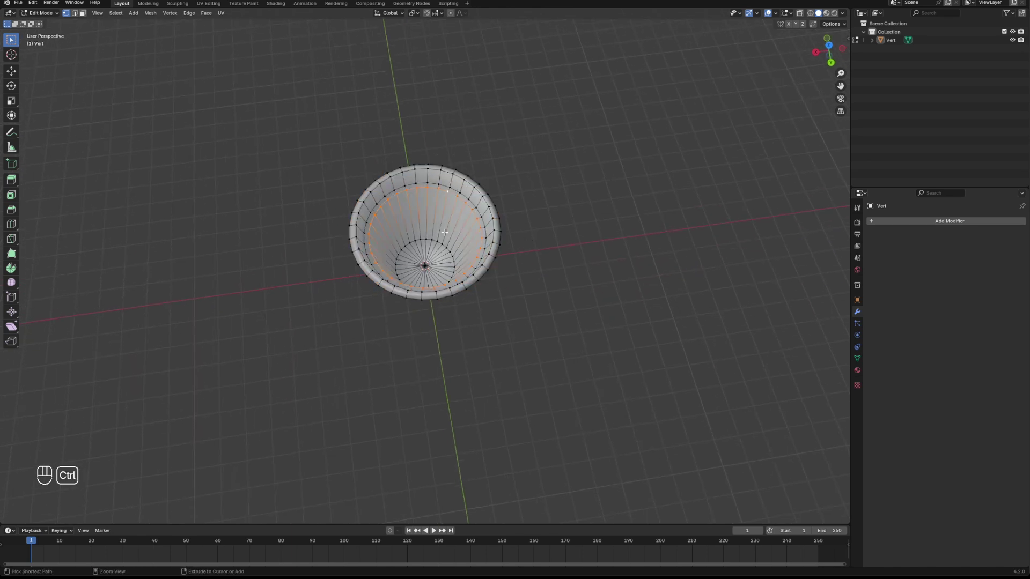
{"action": "key", "text": "ctrl+r"}
{"action": "left_click", "coordinate": [444, 200]}
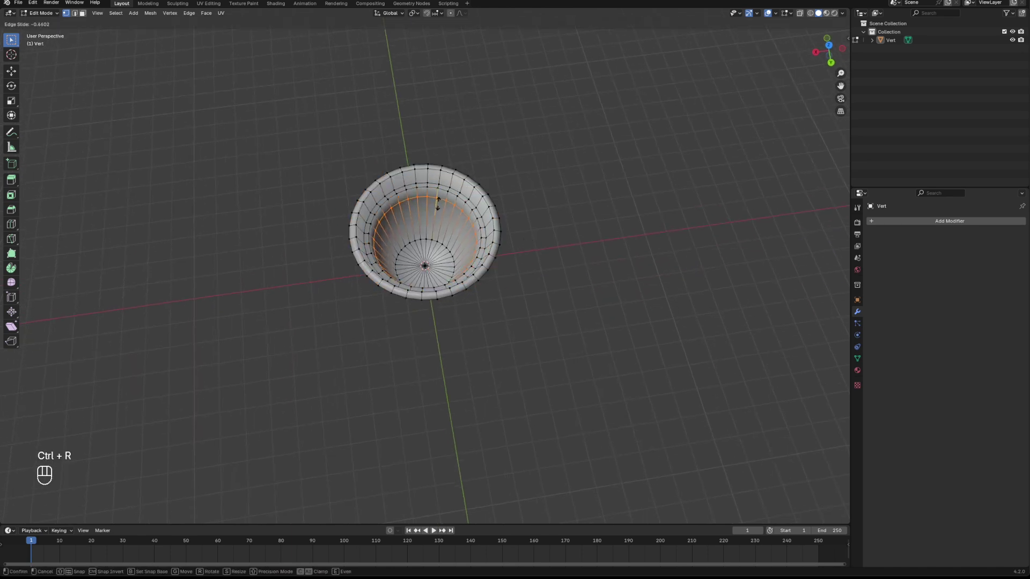
{"action": "left_click", "coordinate": [439, 205]}
{"action": "key", "text": "f"}
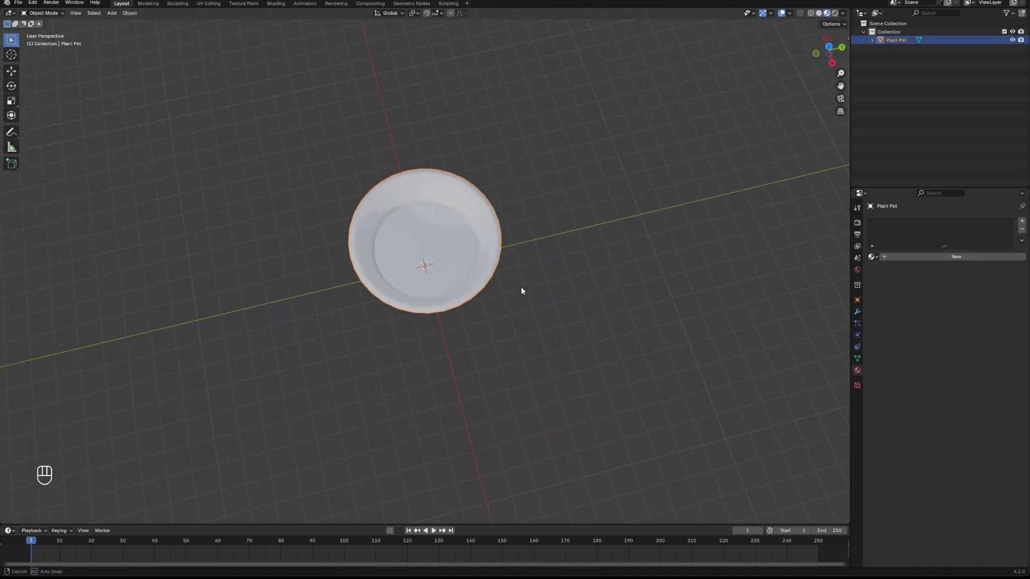
{"action": "middle_click_drag", "start_coordinate": [524, 289], "coordinate": [539, 250]}
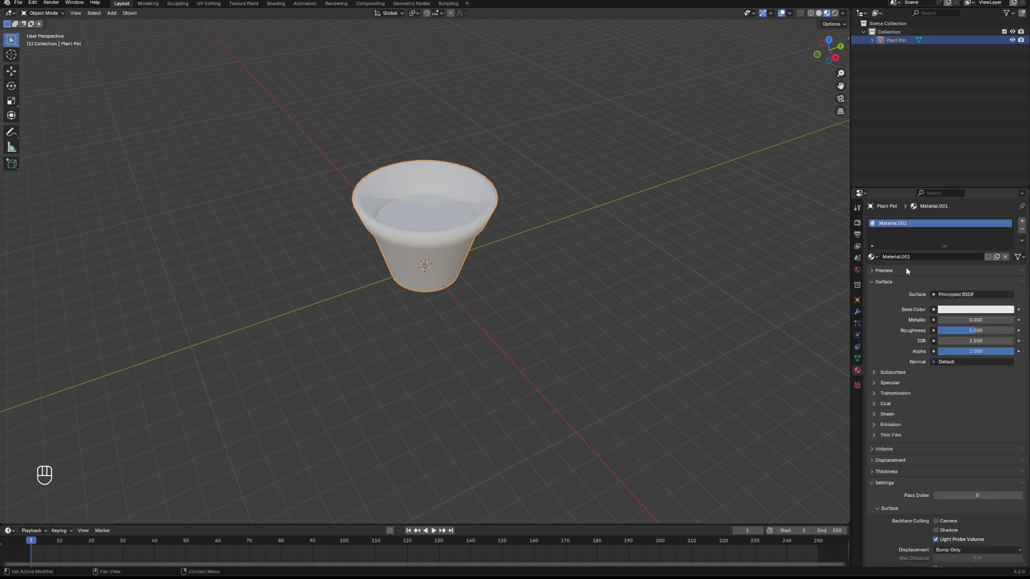
Step: Set the render engine to Cycles with GPU Compute as the device
{"action": "left_click", "coordinate": [857, 222]}
{"action": "left_click", "coordinate": [957, 220]}
{"action": "left_click", "coordinate": [943, 249]}
{"action": "left_click", "coordinate": [945, 241]}
{"action": "left_click", "coordinate": [944, 262]}
Step: Turn off both noise thresholds and set 100 viewport and 500 render samples
{"action": "left_click", "coordinate": [981, 299]}
{"action": "type", "text": "100"}
{"action": "left_click", "coordinate": [936, 289]}
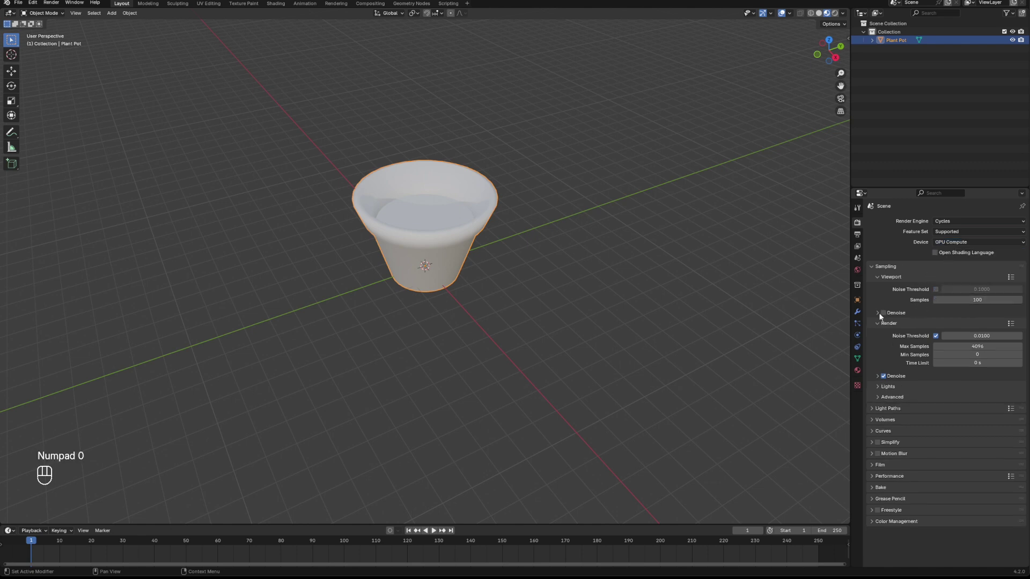
{"action": "left_click", "coordinate": [936, 336]}
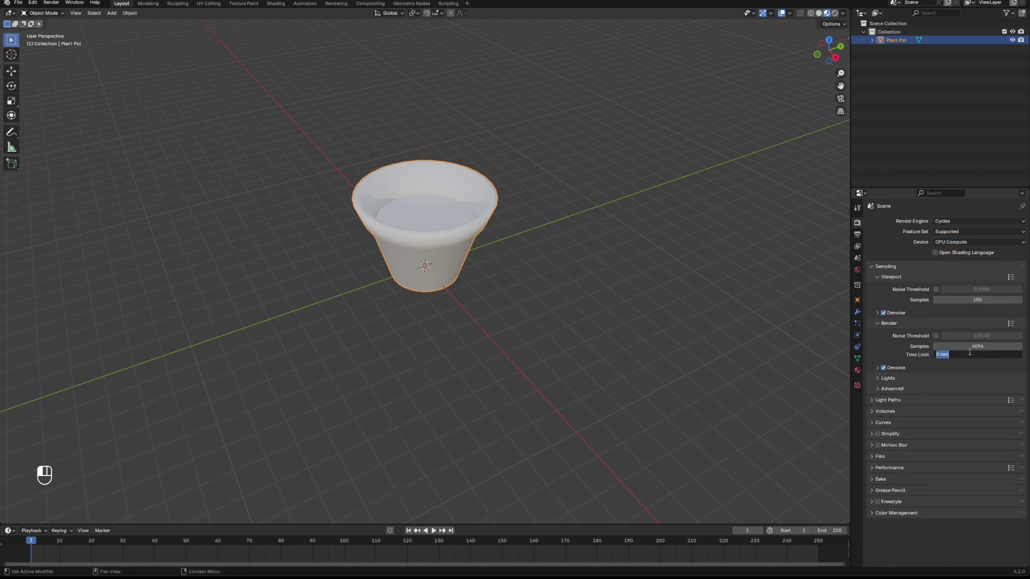
{"action": "left_click", "coordinate": [971, 346]}
{"action": "type", "text": "500"}
{"action": "key", "text": "Return"}
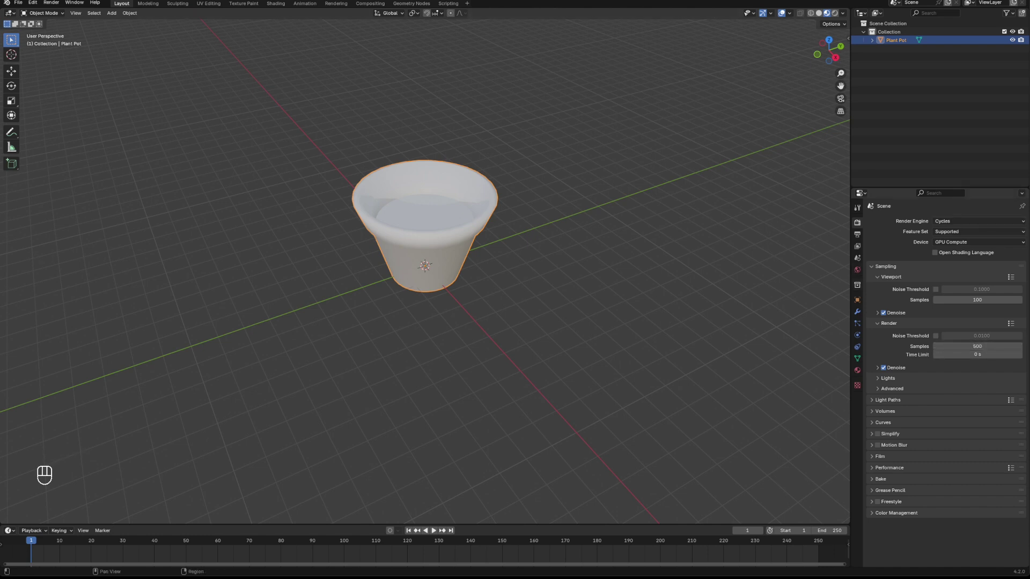
{"action": "left_click", "coordinate": [857, 370]}
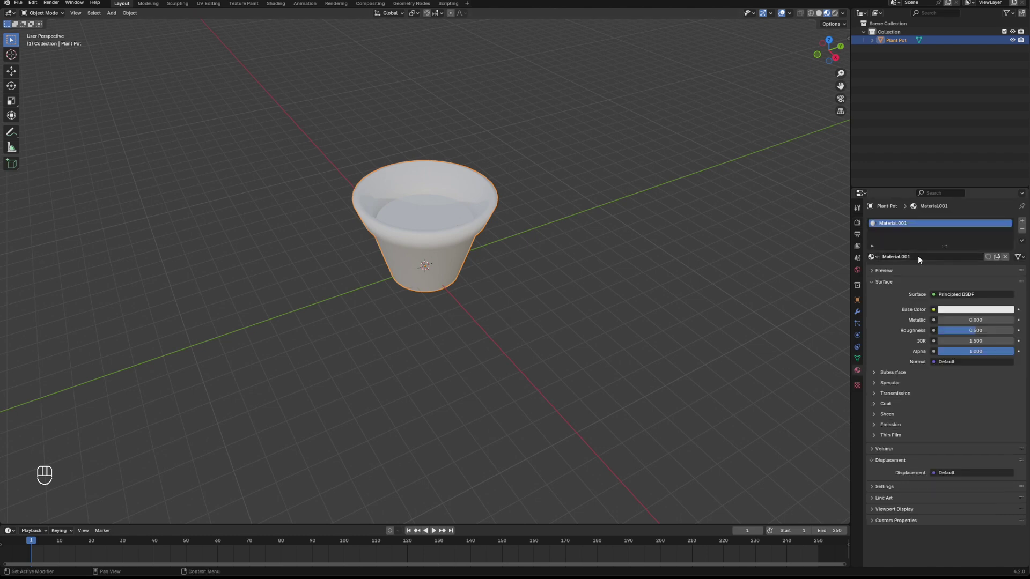
Step: Tint the pot material's base color a terracotta orange
{"action": "left_click", "coordinate": [947, 313]}
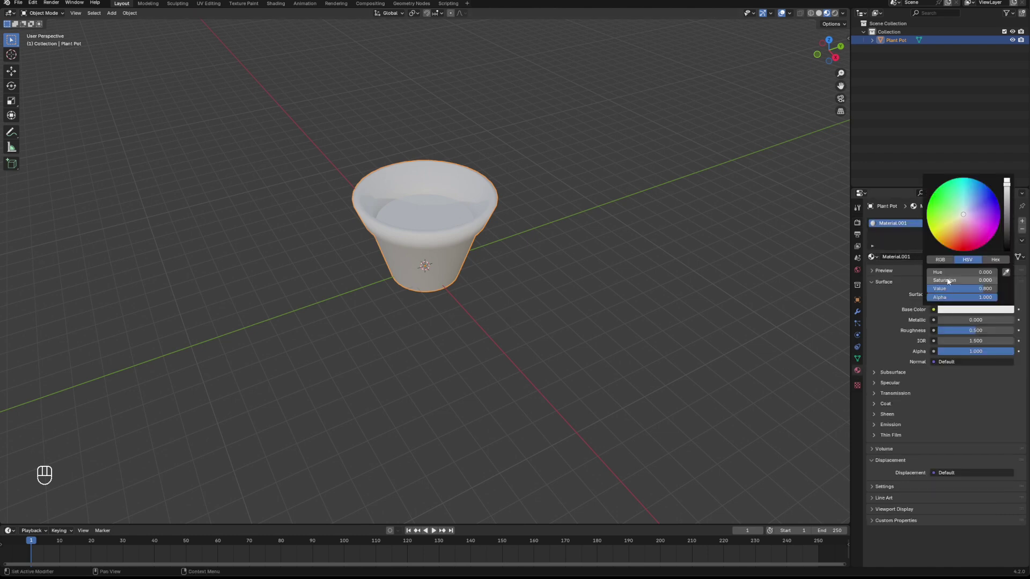
{"action": "left_click_drag", "start_coordinate": [960, 244], "coordinate": [954, 239]}
{"action": "middle_click_drag", "start_coordinate": [750, 252], "coordinate": [818, 355]}
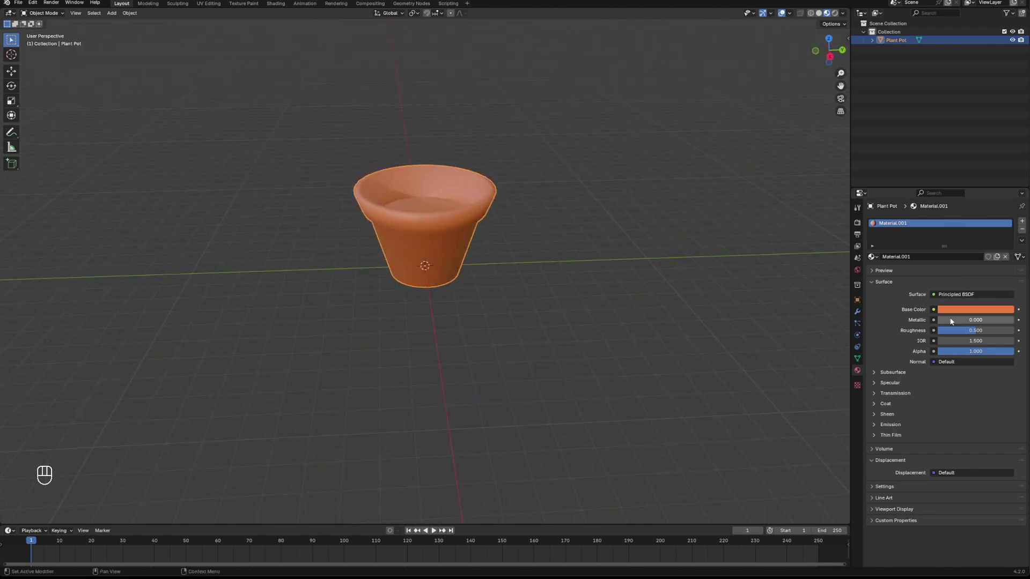
{"action": "middle_click_drag", "start_coordinate": [483, 230], "coordinate": [579, 280]}
Step: In Edit Mode with face select, select the flat soil face inside the pot
{"action": "key", "text": "Tab"}
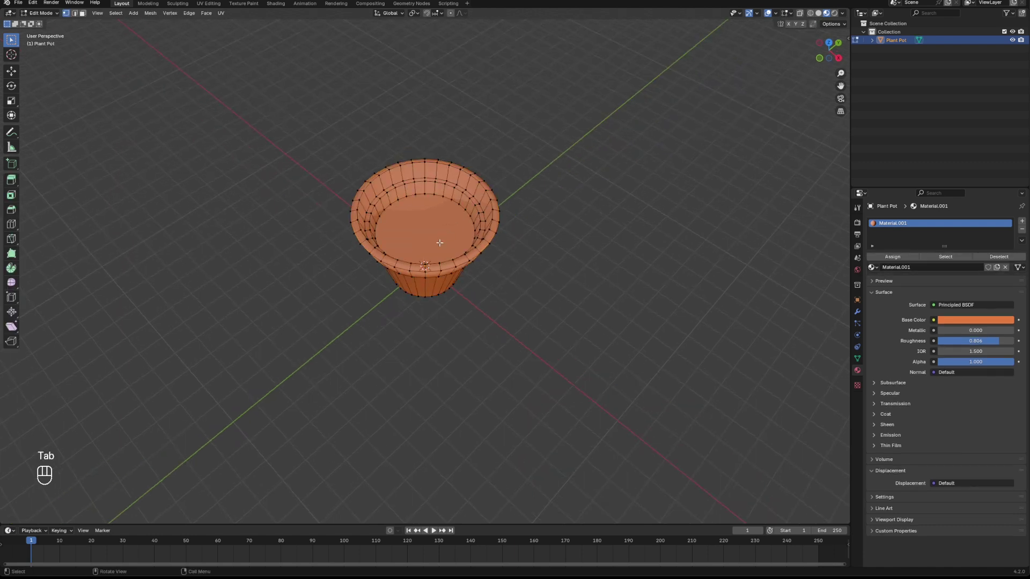
{"action": "key", "text": "3"}
{"action": "left_click", "coordinate": [412, 237]}
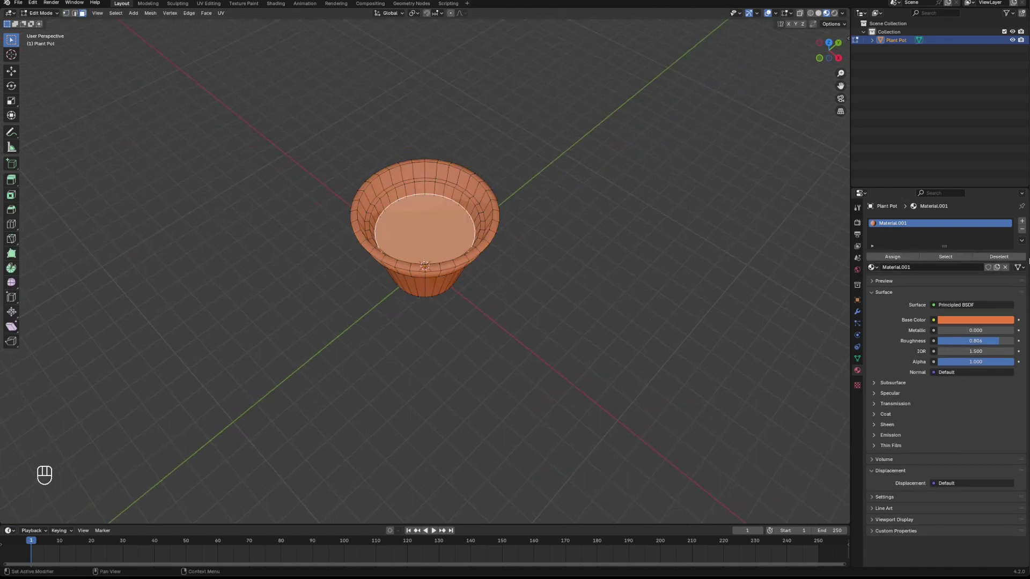
Step: Add a new dark brown material with roughness 1.0 and assign it to the soil face
{"action": "left_click", "coordinate": [1021, 221]}
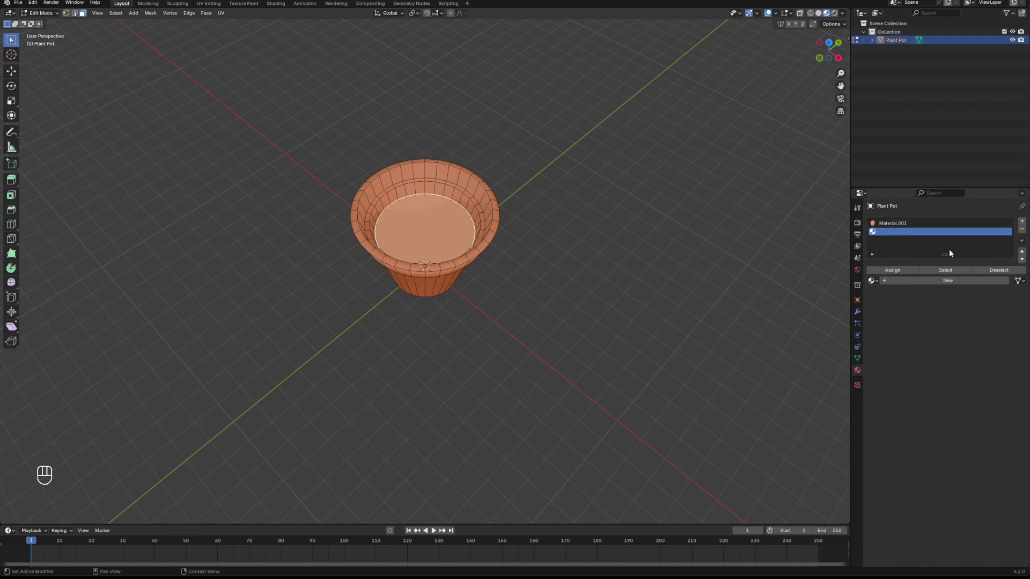
{"action": "left_click", "coordinate": [911, 280]}
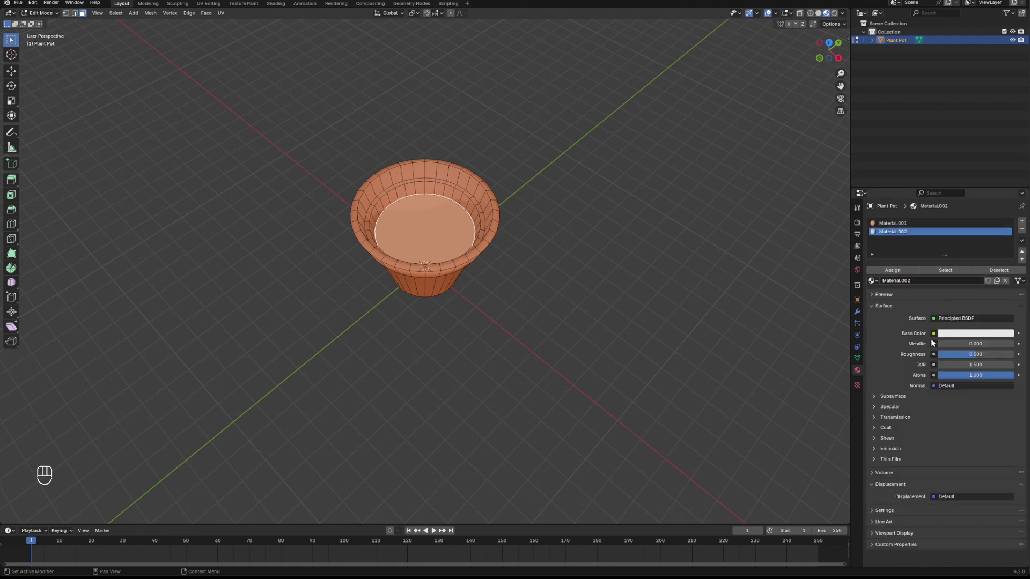
{"action": "left_click", "coordinate": [955, 339]}
{"action": "left_click", "coordinate": [957, 266]}
{"action": "left_click_drag", "start_coordinate": [958, 266], "coordinate": [956, 255]}
{"action": "left_click_drag", "start_coordinate": [1006, 205], "coordinate": [1007, 252]}
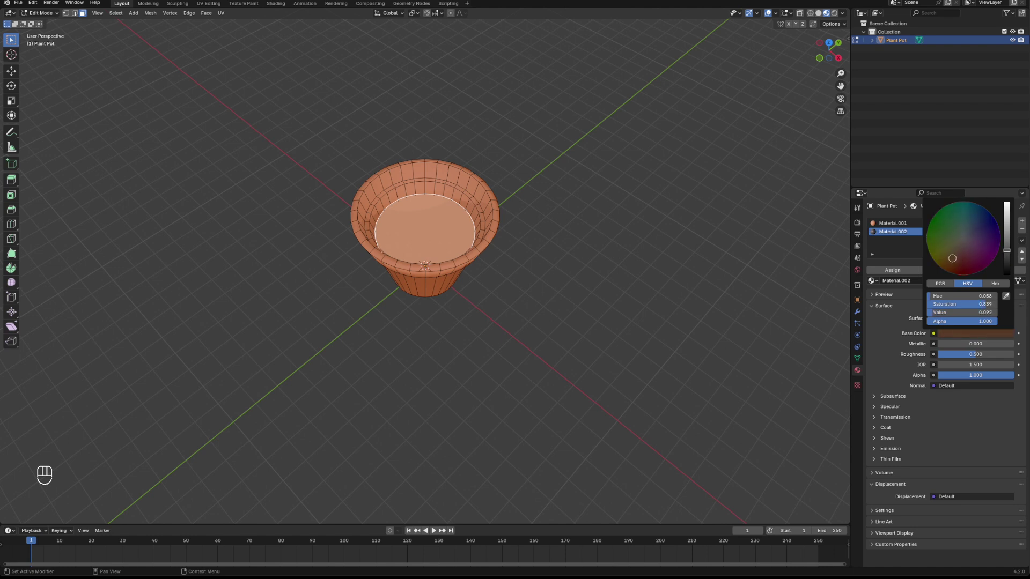
{"action": "left_click_drag", "start_coordinate": [952, 258], "coordinate": [956, 262]}
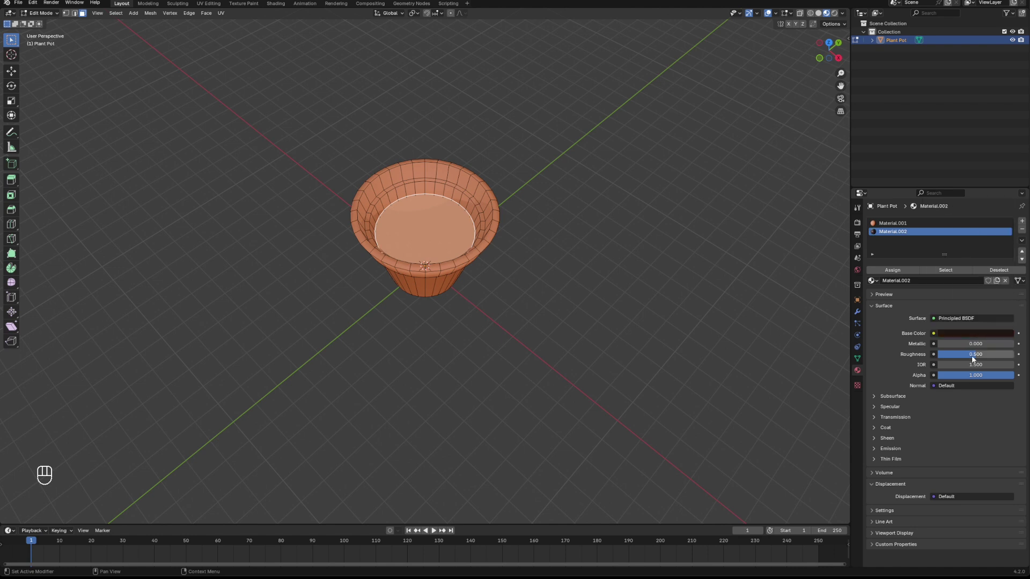
{"action": "left_click_drag", "start_coordinate": [974, 354], "coordinate": [1013, 354]}
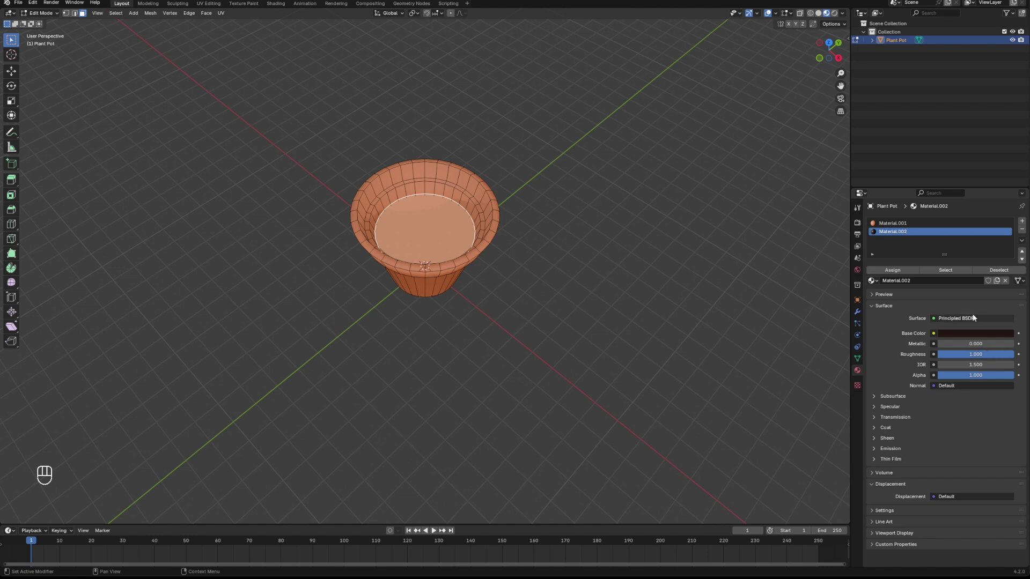
{"action": "left_click", "coordinate": [892, 270]}
{"action": "middle_click_drag", "start_coordinate": [246, 32], "coordinate": [163, 26]}
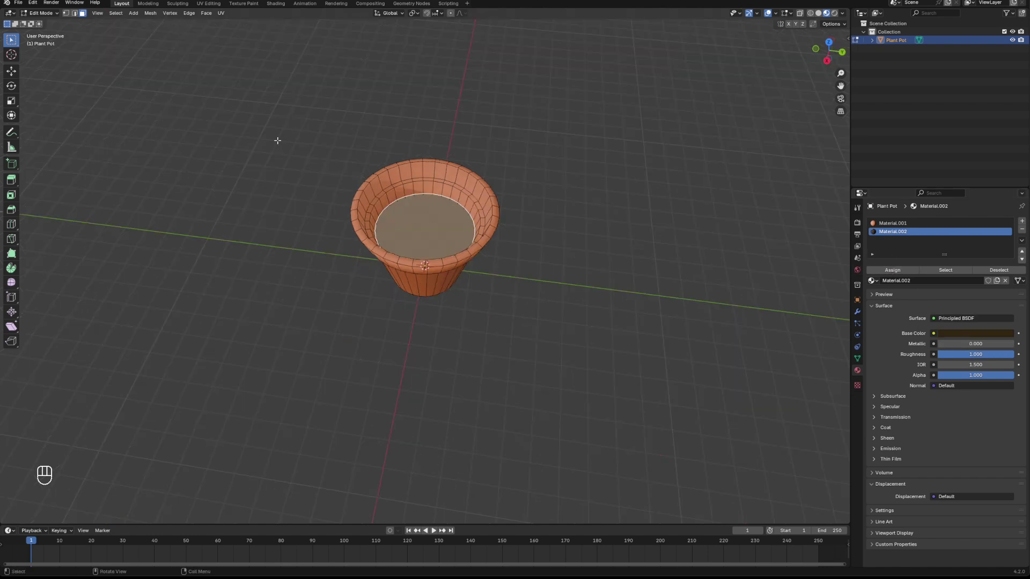
Step: Snap the 3D cursor to the soil face centre, return to Object Mode and deselect the pot
{"action": "key", "text": "shift+s"}
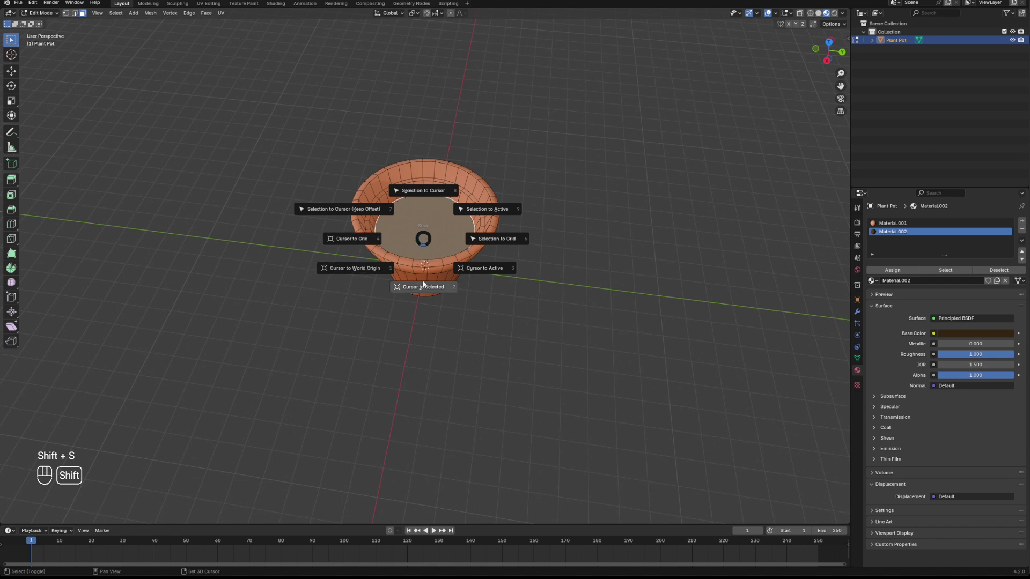
{"action": "left_click", "coordinate": [484, 268]}
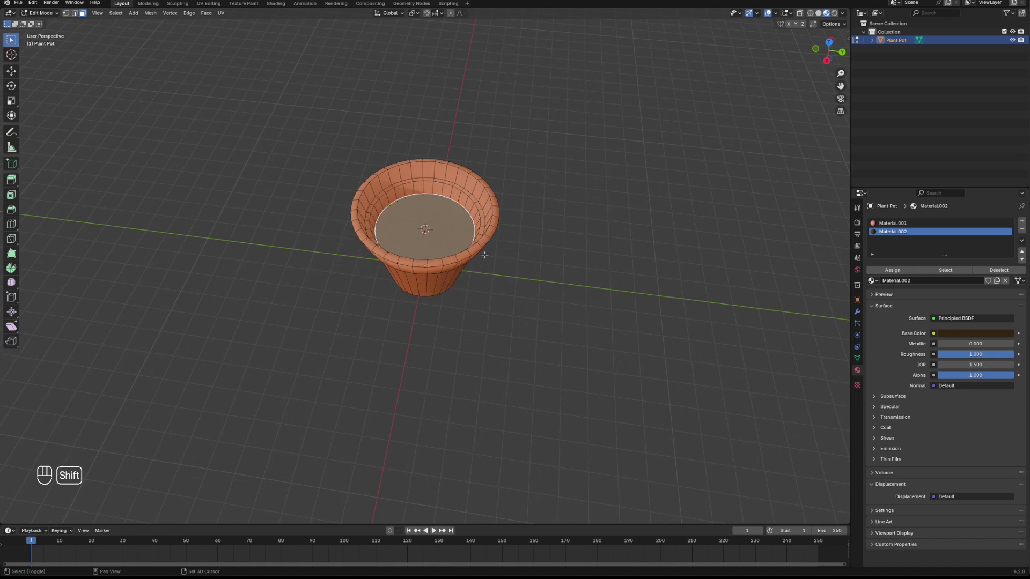
{"action": "middle_click_drag", "start_coordinate": [542, 267], "coordinate": [568, 291]}
{"action": "key", "text": "Tab"}
{"action": "left_click", "coordinate": [593, 306]}
{"action": "key", "text": "shift+a"}
{"action": "mouse_move", "coordinate": [592, 277]}
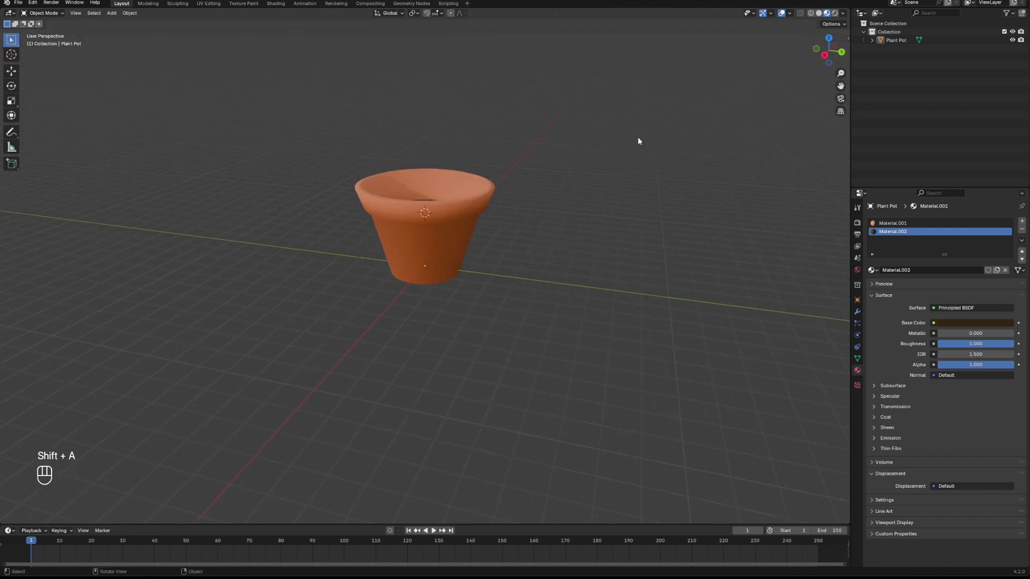
{"action": "middle_click_drag", "start_coordinate": [584, 214], "coordinate": [876, 70]}
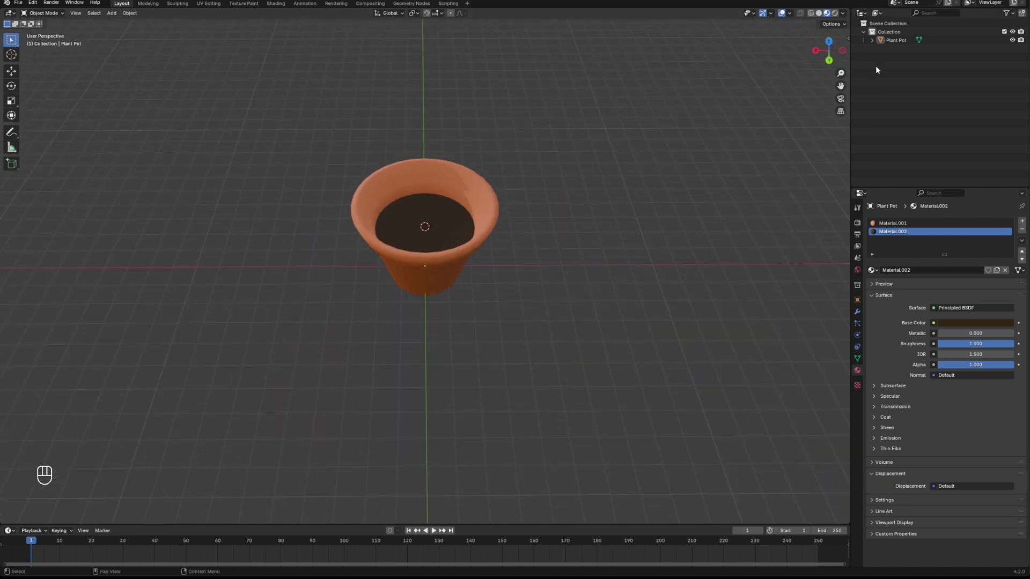
Step: Hide Plant Pot and add a new plane to the scene
{"action": "left_click", "coordinate": [1012, 40]}
{"action": "middle_click_drag", "start_coordinate": [522, 205], "coordinate": [643, 193]}
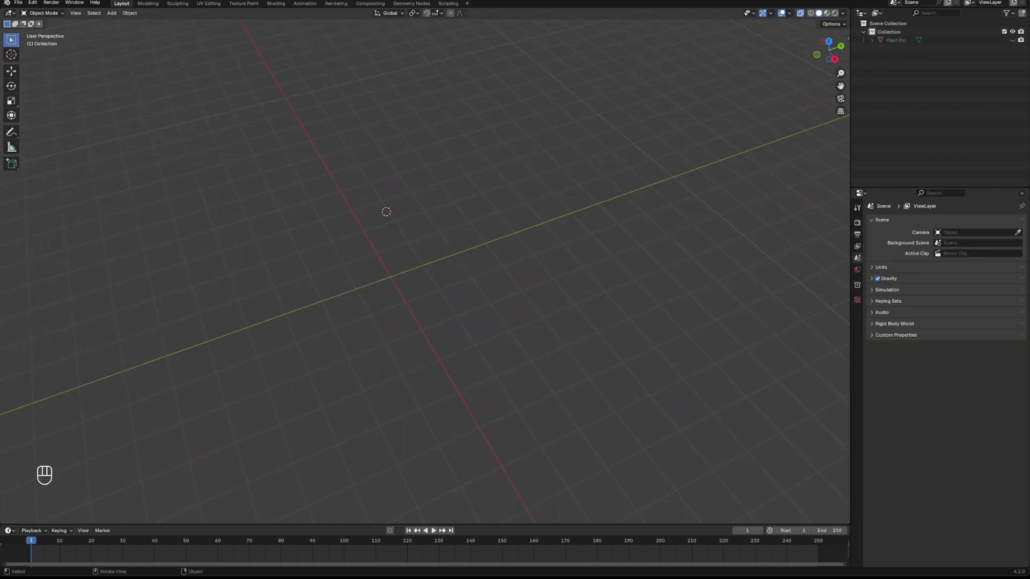
{"action": "key", "text": "shift+a"}
{"action": "mouse_move", "coordinate": [410, 216]}
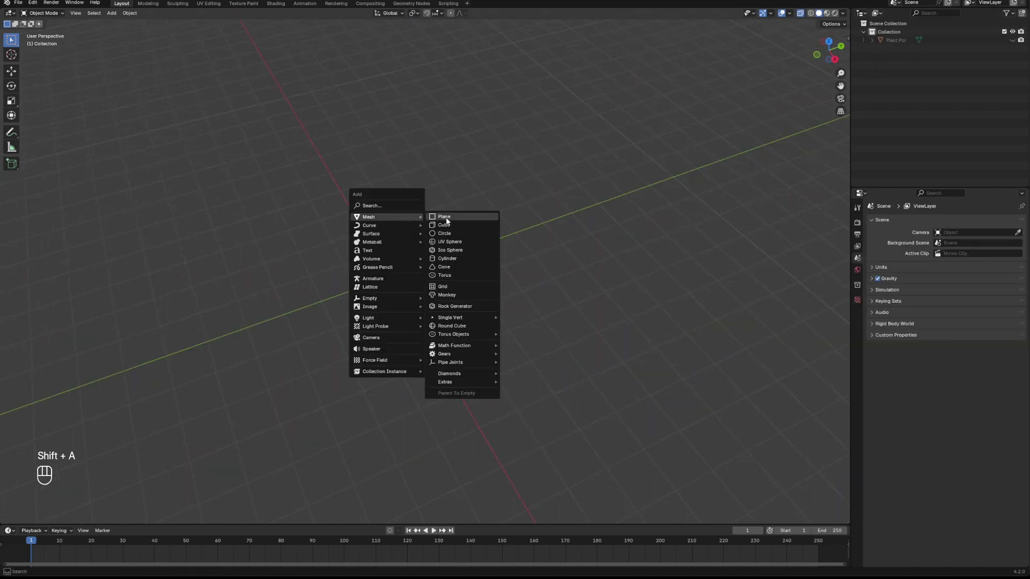
{"action": "left_click", "coordinate": [450, 221]}
{"action": "middle_click_drag", "start_coordinate": [365, 248], "coordinate": [428, 240]}
Step: In Edit Mode, view the plane from the top and select its left edge
{"action": "key", "text": "Tab"}
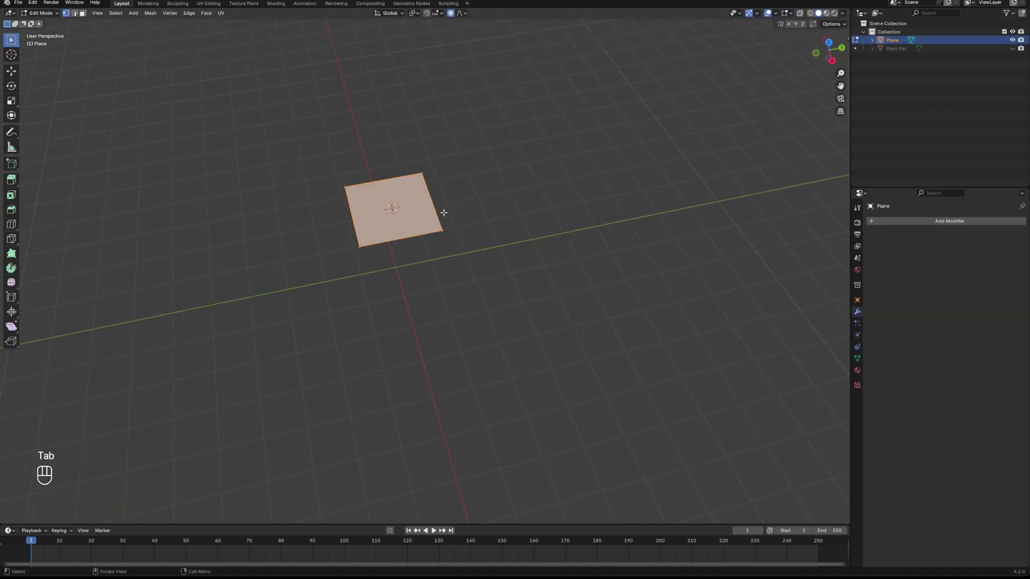
{"action": "left_click_drag", "start_coordinate": [410, 164], "coordinate": [489, 259]}
{"action": "middle_click_drag", "start_coordinate": [483, 208], "coordinate": [484, 326], "text": "alt"}
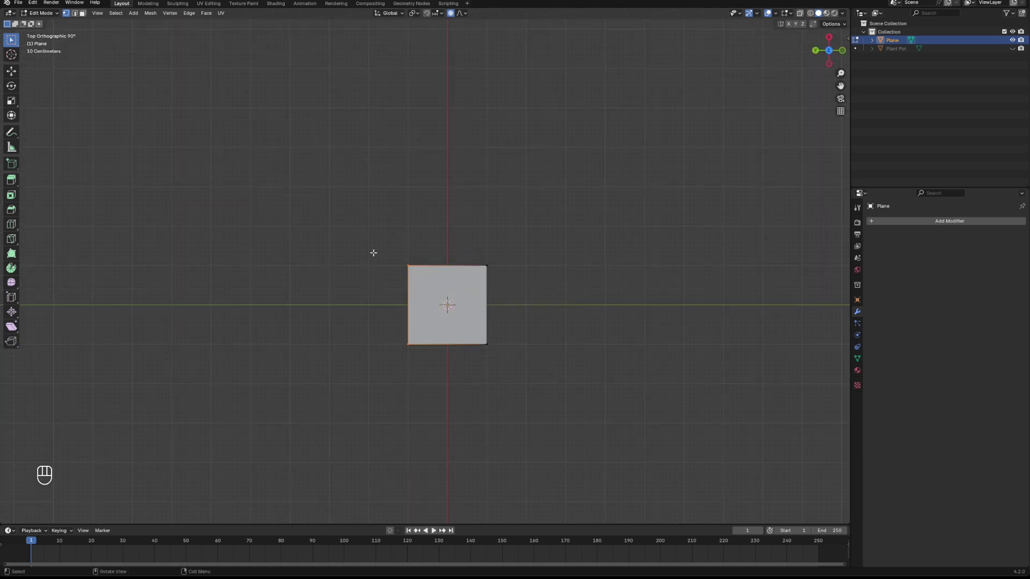
{"action": "left_click_drag", "start_coordinate": [386, 265], "coordinate": [436, 361]}
{"action": "left_click_drag", "start_coordinate": [347, 239], "coordinate": [444, 360]}
{"action": "key", "text": "g"}
{"action": "key", "text": "y"}
{"action": "right_click", "coordinate": [382, 339]}
Step: Extrude the left edge along Y and narrow it to about half width
{"action": "key", "text": "e"}
{"action": "key", "text": "y"}
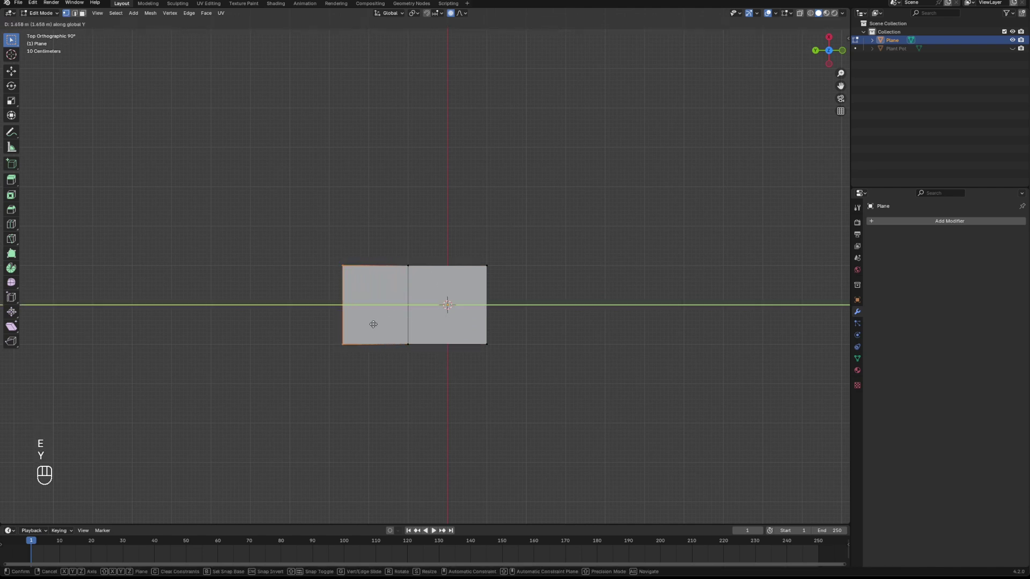
{"action": "left_click", "coordinate": [360, 325]}
{"action": "key", "text": "s"}
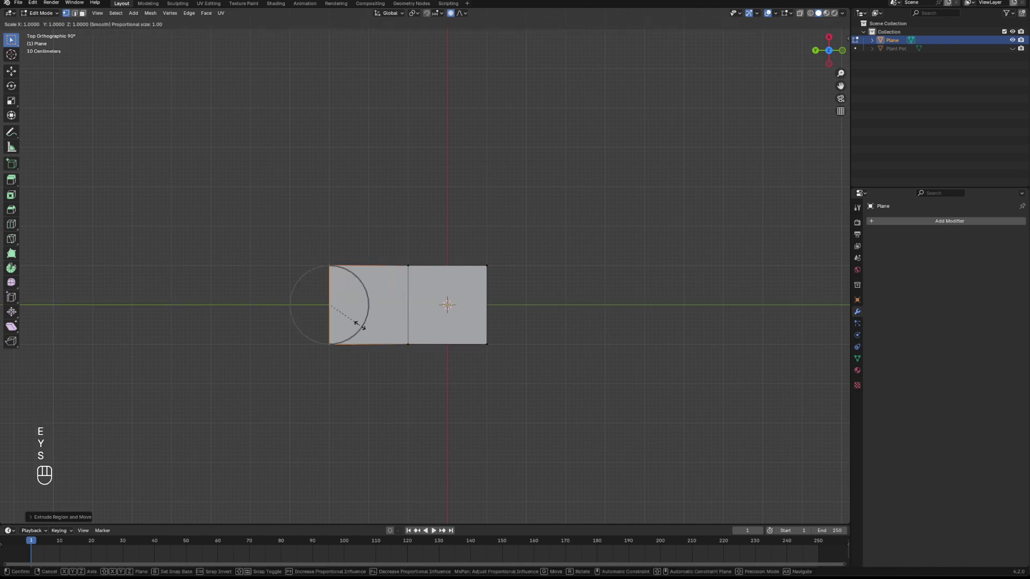
{"action": "key", "text": "x"}
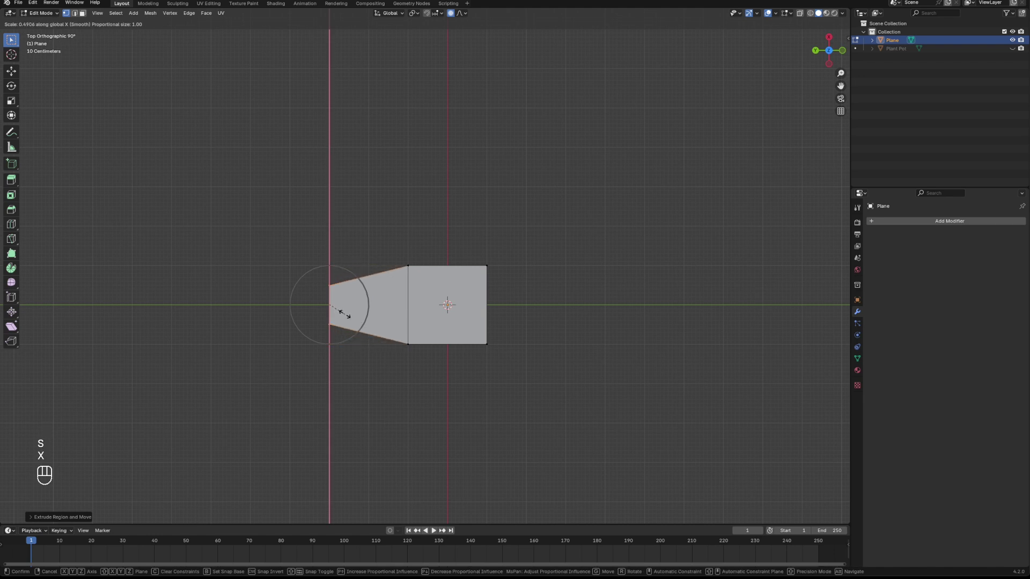
{"action": "left_click", "coordinate": [344, 313]}
{"action": "key", "text": "g"}
{"action": "key", "text": "y"}
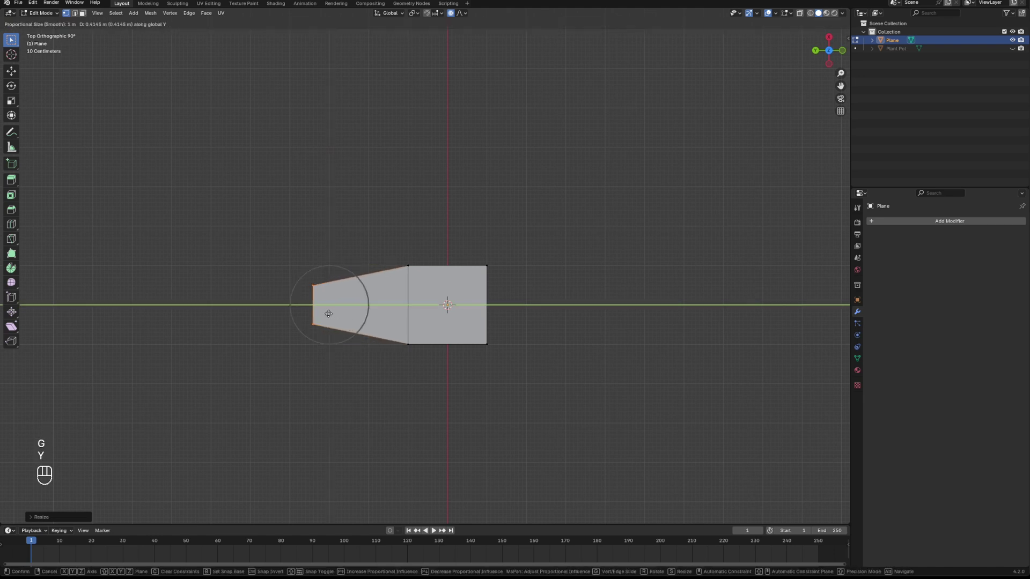
{"action": "left_click", "coordinate": [334, 315]}
Step: Extrude one more segment to the left and shrink it into a pointed tip
{"action": "key", "text": "e"}
{"action": "key", "text": "y"}
{"action": "left_click", "coordinate": [306, 315]}
{"action": "key", "text": "s"}
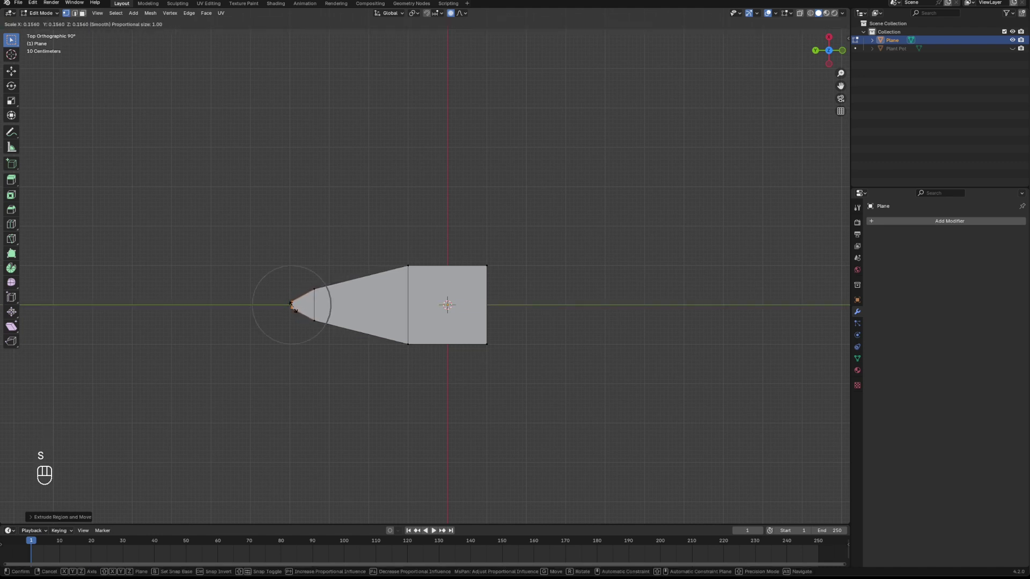
{"action": "left_click", "coordinate": [294, 309]}
Step: Extrude the plane's right edge along Y and narrow it on X
{"action": "left_click", "coordinate": [486, 269]}
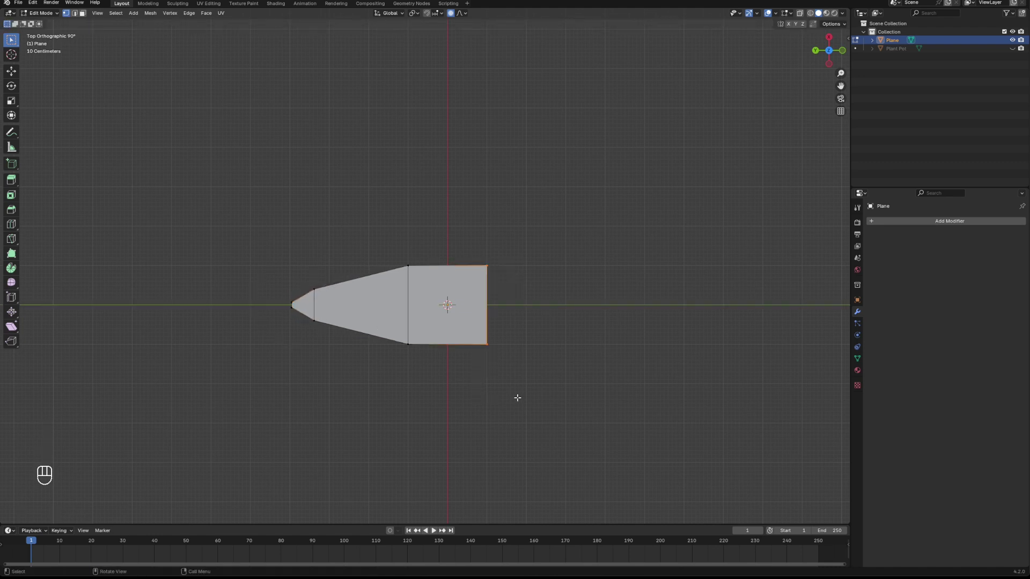
{"action": "key", "text": "e"}
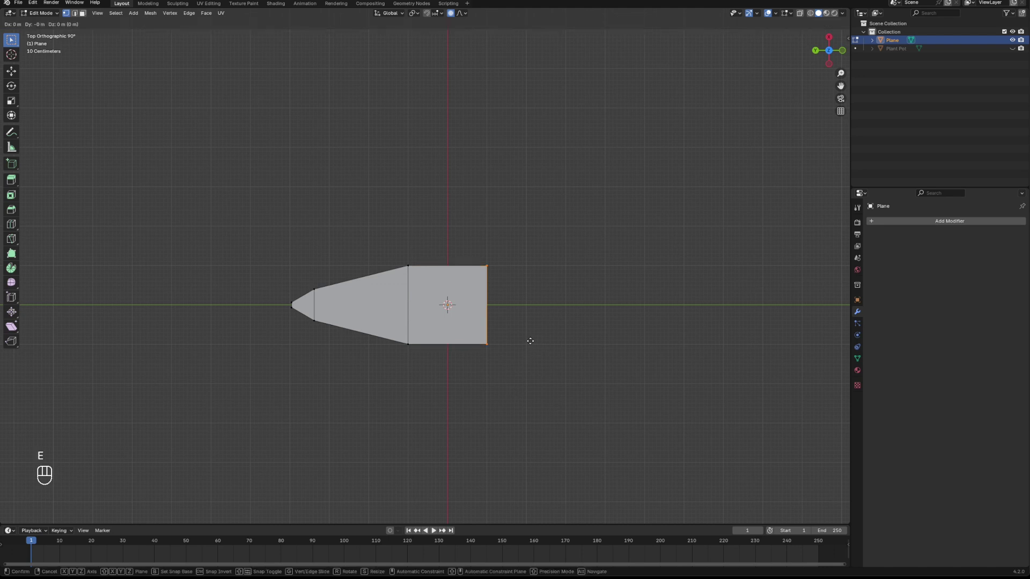
{"action": "key", "text": "x"}
{"action": "key", "text": "y"}
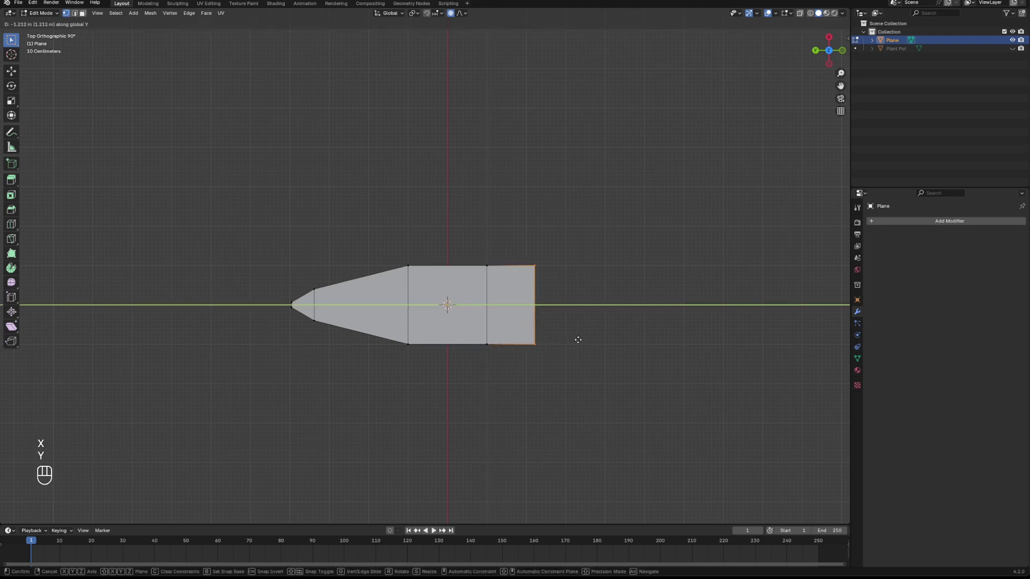
{"action": "left_click", "coordinate": [597, 340]}
{"action": "key", "text": "s"}
{"action": "key", "text": "x"}
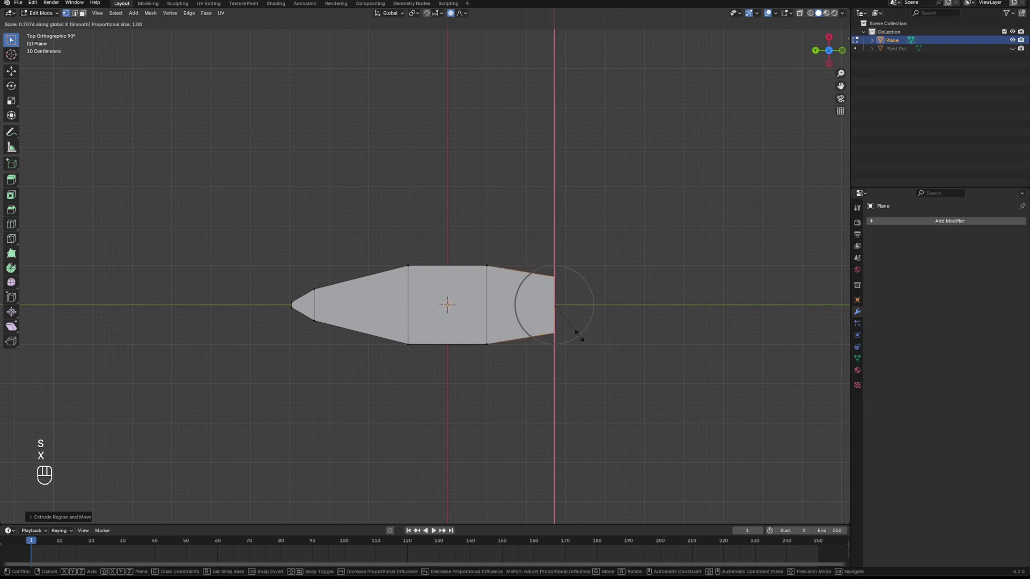
{"action": "left_click", "coordinate": [574, 336]}
Step: Extrude a final right segment, dissolve the extra faces and taper the right tip
{"action": "key", "text": "e"}
{"action": "key", "text": "y"}
{"action": "left_click", "coordinate": [603, 332]}
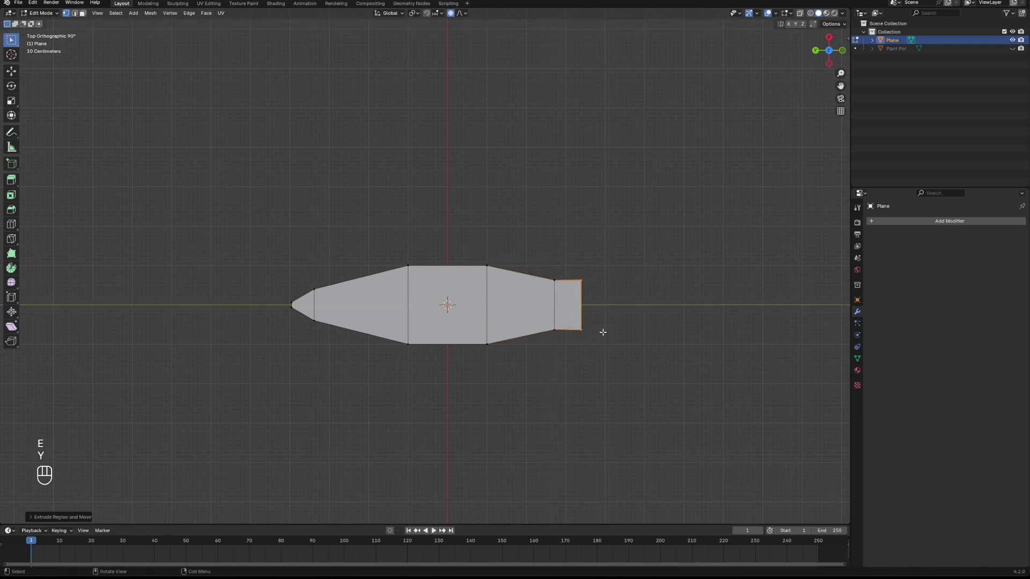
{"action": "key", "text": "x"}
{"action": "left_click", "coordinate": [573, 402]}
{"action": "key", "text": "s"}
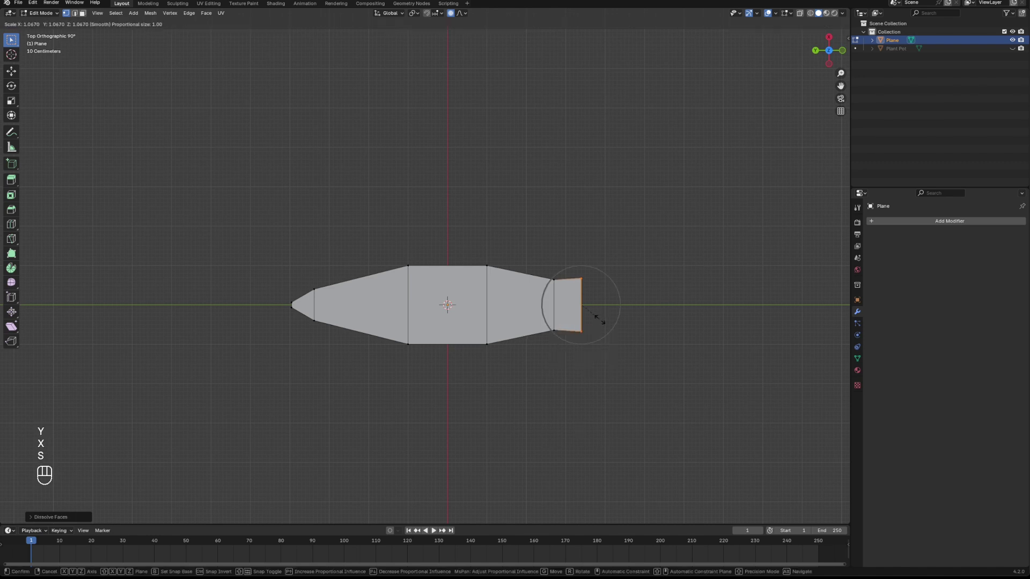
{"action": "key", "text": "x"}
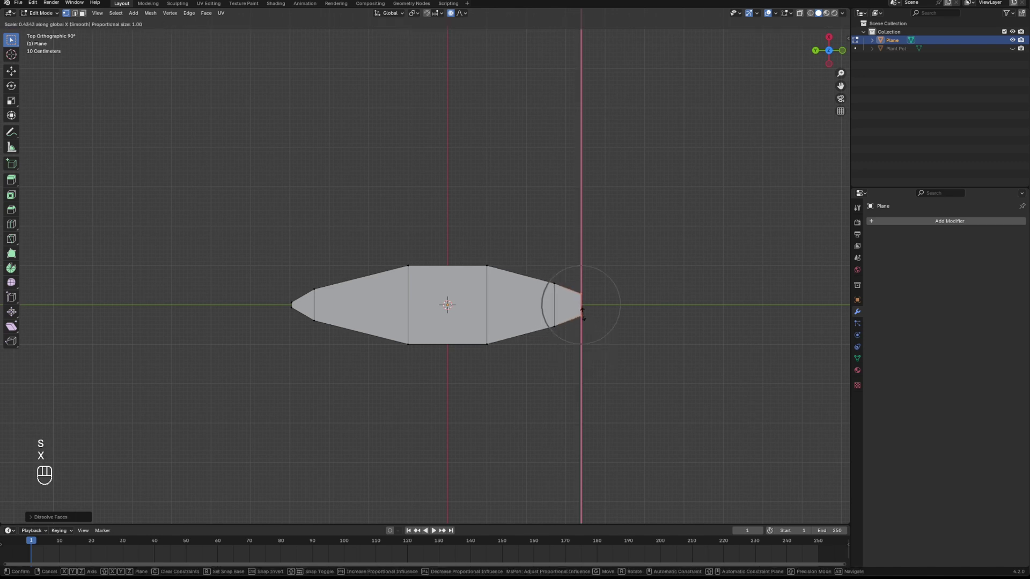
{"action": "left_click", "coordinate": [581, 311]}
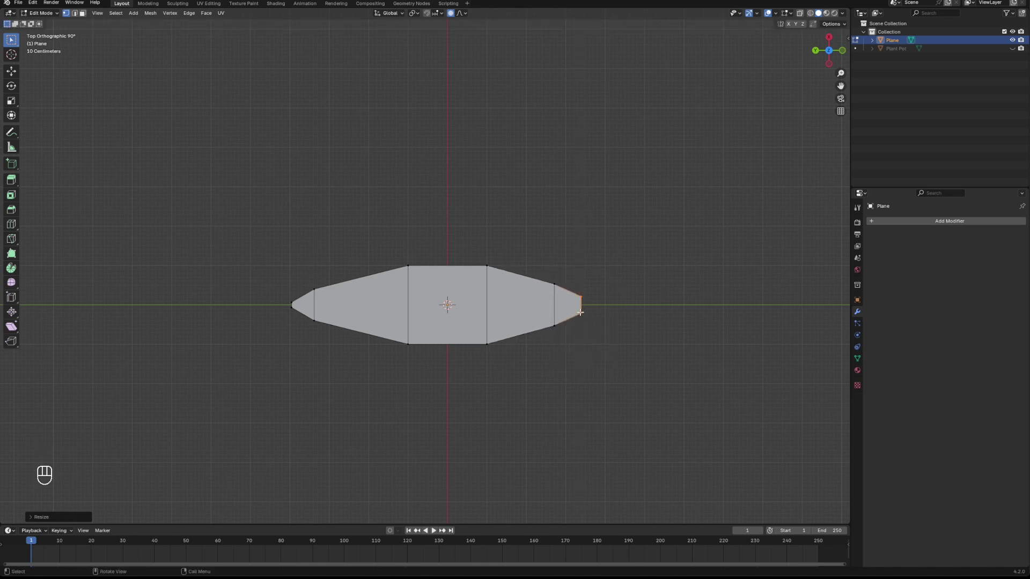
Step: Try and undo a lengthwise loop cut, then extrude the leaf straight up along Z for slight thickness
{"action": "middle_click_drag", "start_coordinate": [632, 303], "coordinate": [604, 271]}
{"action": "key", "text": "ctrl+r"}
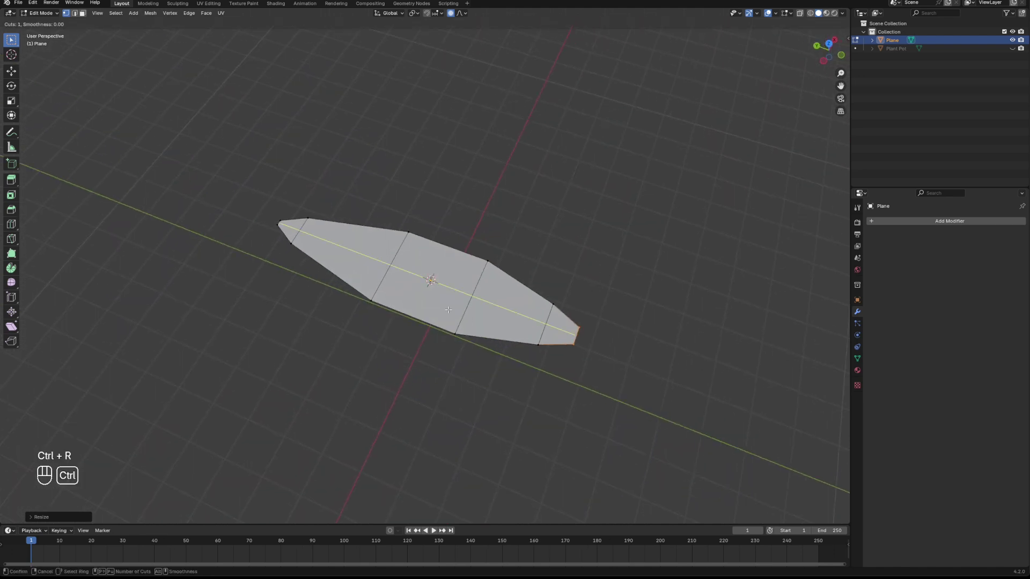
{"action": "left_click", "coordinate": [473, 298]}
{"action": "left_click", "coordinate": [479, 299]}
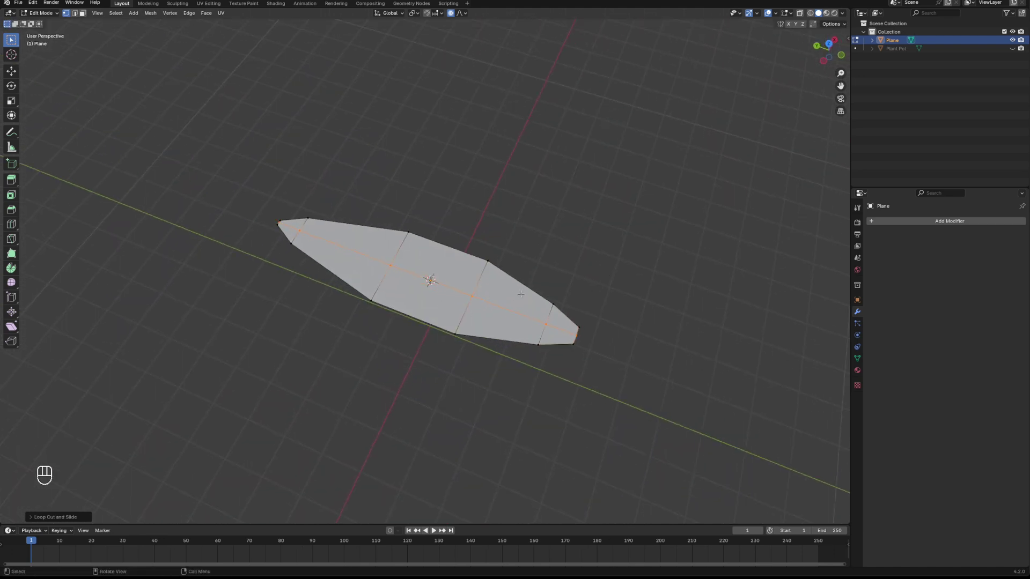
{"action": "key", "text": "ctrl+z"}
{"action": "key", "text": "ctrl+z"}
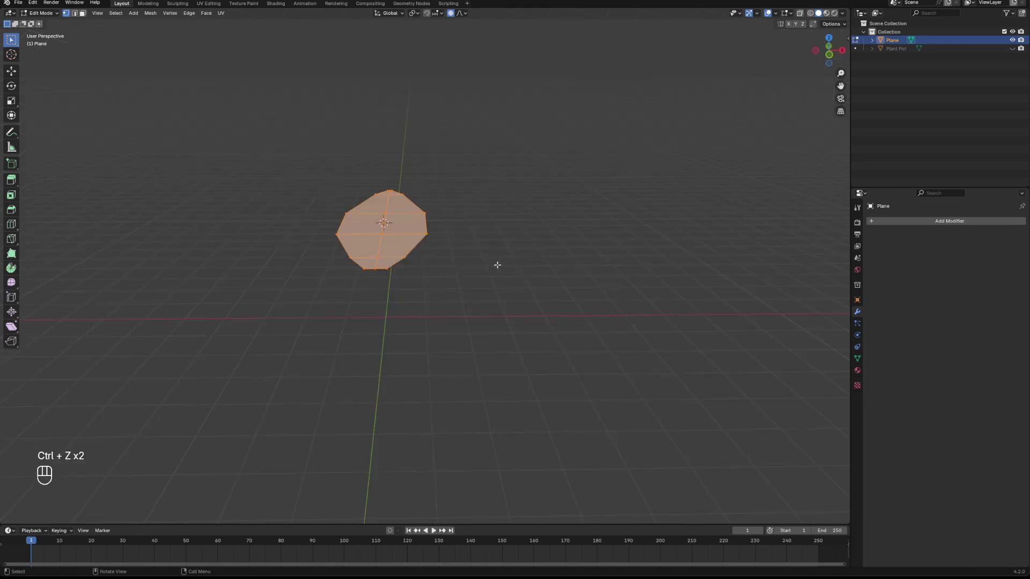
{"action": "key", "text": "e"}
{"action": "key", "text": "z"}
{"action": "key", "text": "z"}
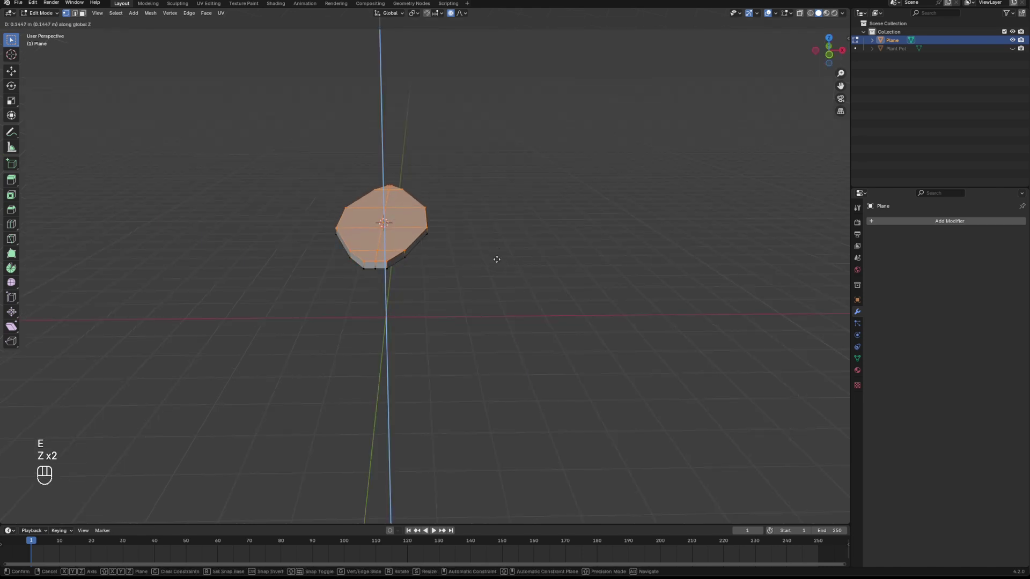
{"action": "left_click", "coordinate": [497, 256]}
{"action": "left_click", "coordinate": [485, 228]}
{"action": "middle_click_drag", "start_coordinate": [485, 228], "coordinate": [489, 262]}
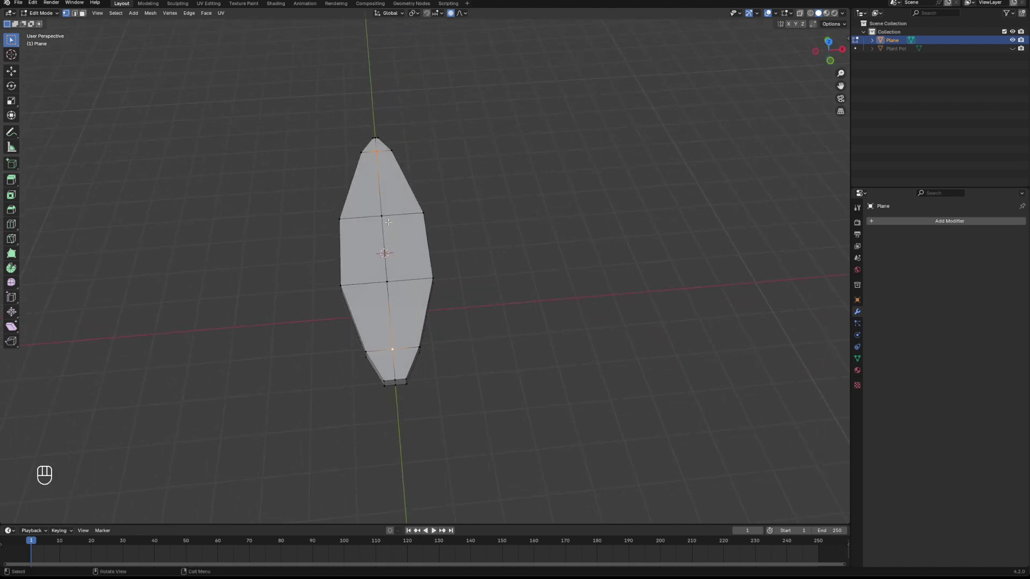
Step: Bevel the leaf's central lengthwise edge into a narrow strip
{"action": "left_click", "coordinate": [378, 171]}
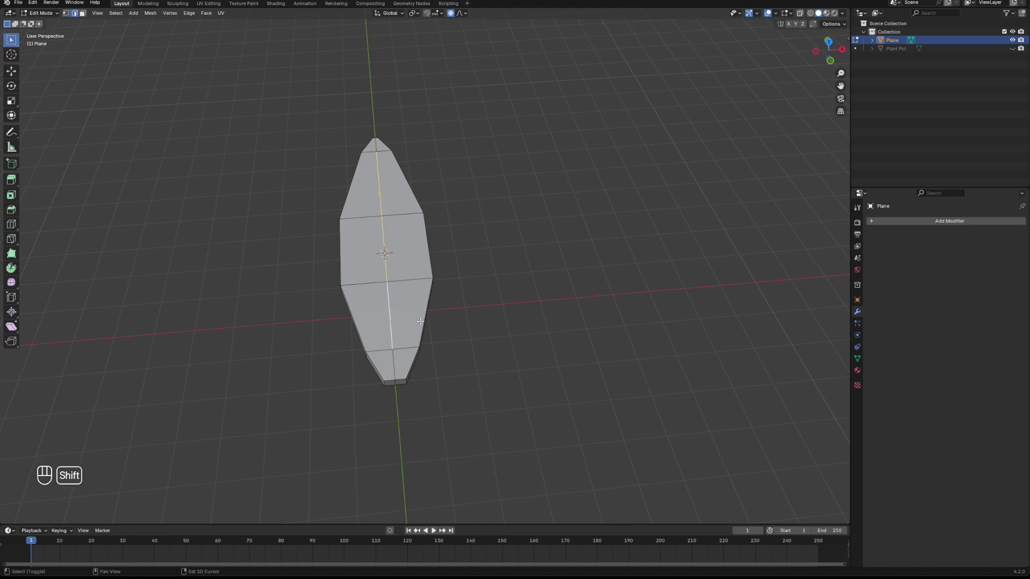
{"action": "key", "text": "ctrl+b"}
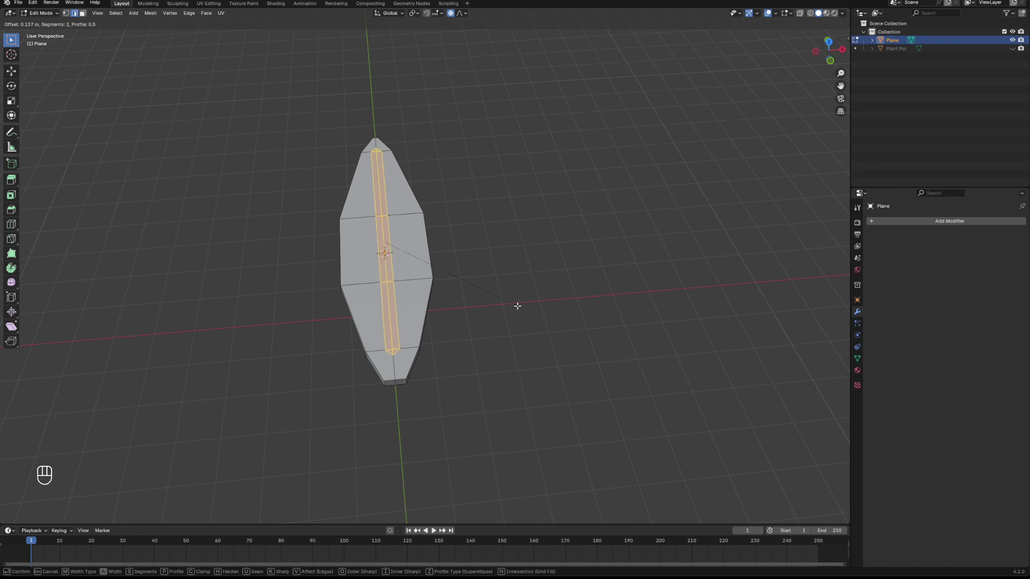
{"action": "left_click", "coordinate": [518, 305]}
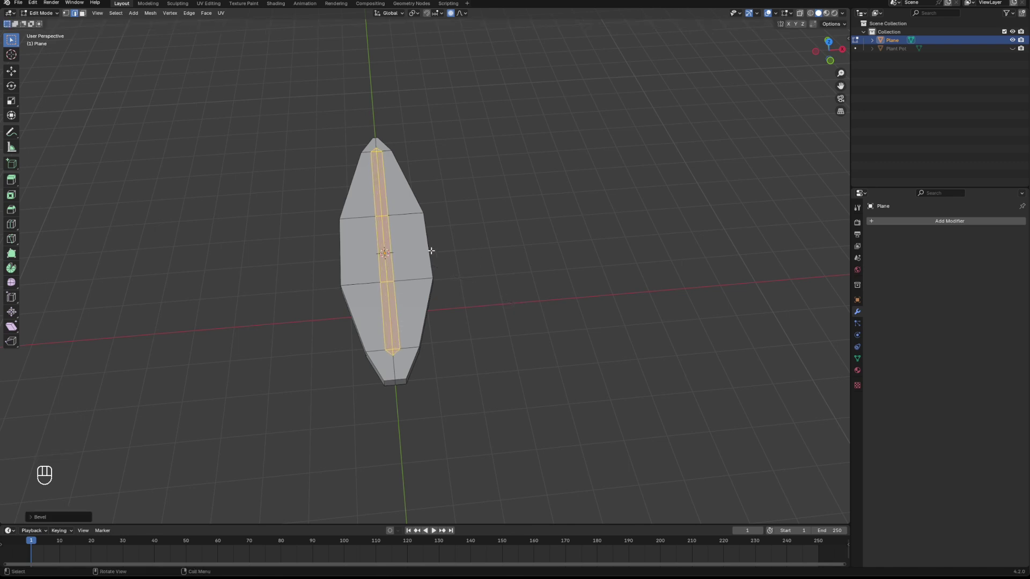
Step: Select the middle and lower centre edges and move them along Z with proportional falloff
{"action": "left_click", "coordinate": [384, 243]}
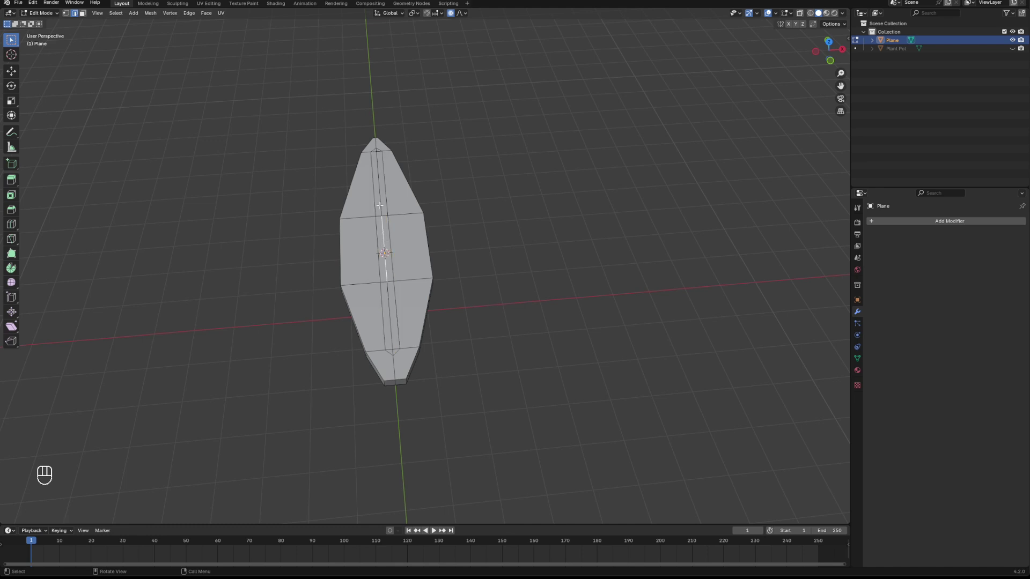
{"action": "left_click", "coordinate": [388, 306], "text": "shift"}
{"action": "middle_click_drag", "start_coordinate": [462, 285], "coordinate": [556, 258]}
{"action": "key", "text": "g"}
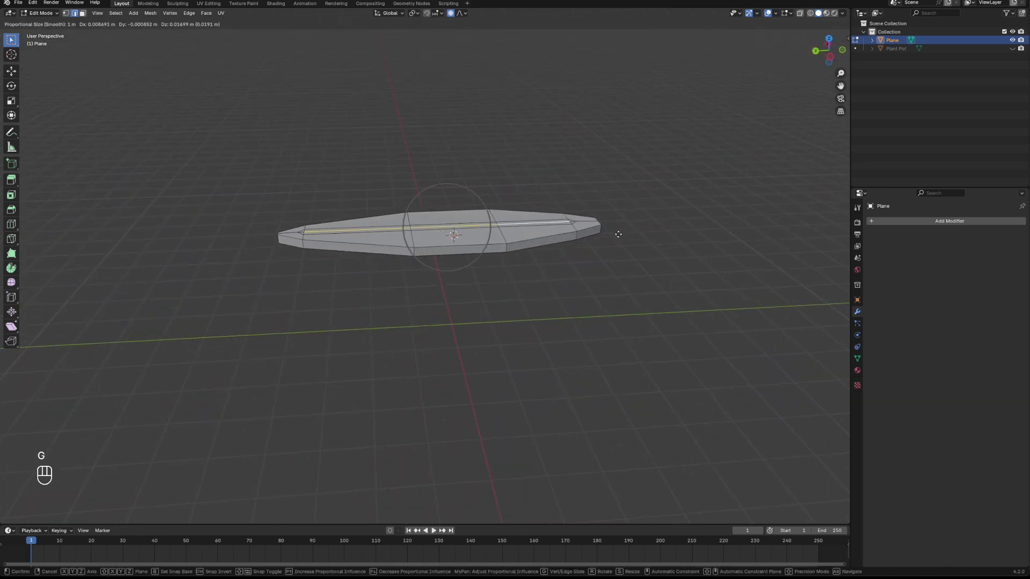
{"action": "key", "text": "z"}
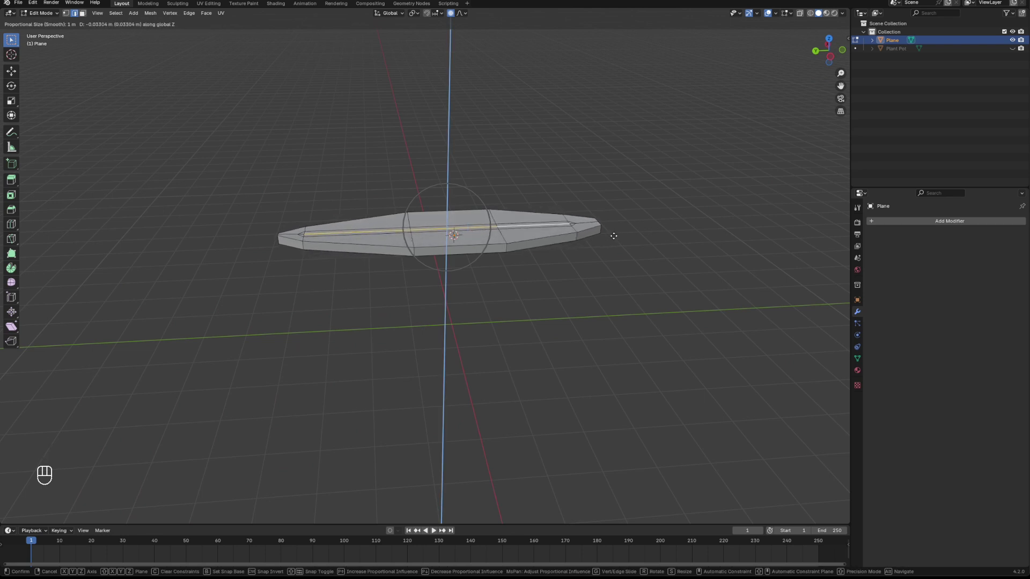
{"action": "left_click", "coordinate": [612, 236]}
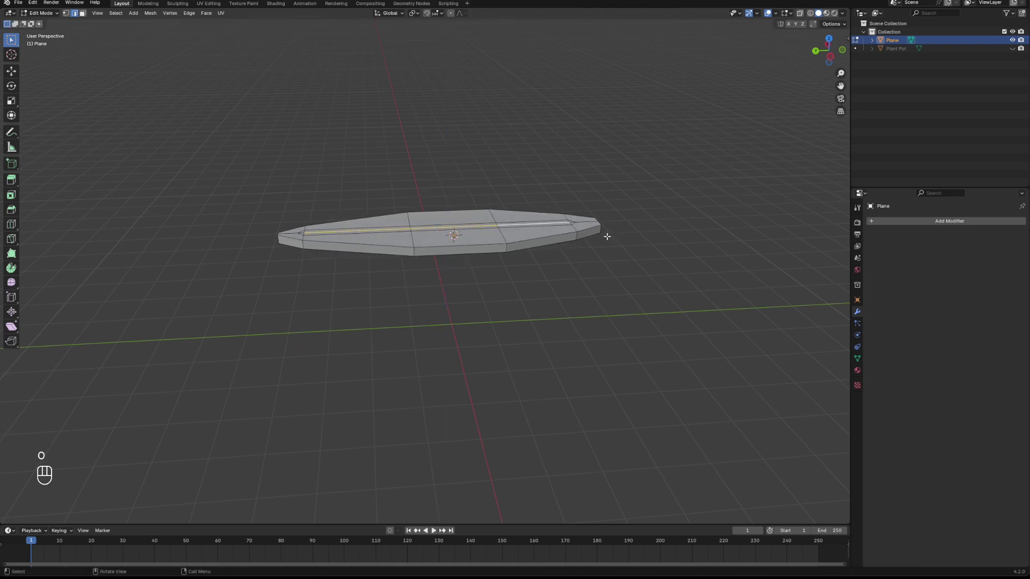
Step: Adjust the centre line's height along Z twice more to settle the midrib
{"action": "key", "text": "g"}
{"action": "key", "text": "z"}
{"action": "left_click", "coordinate": [604, 238]}
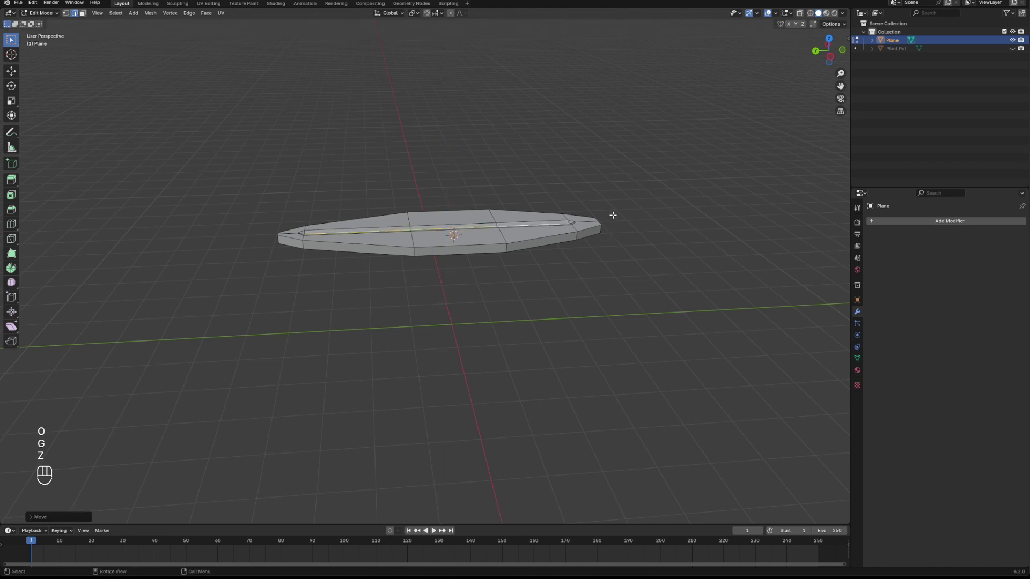
{"action": "middle_click_drag", "start_coordinate": [614, 205], "coordinate": [536, 229]}
{"action": "key", "text": "g"}
{"action": "key", "text": "z"}
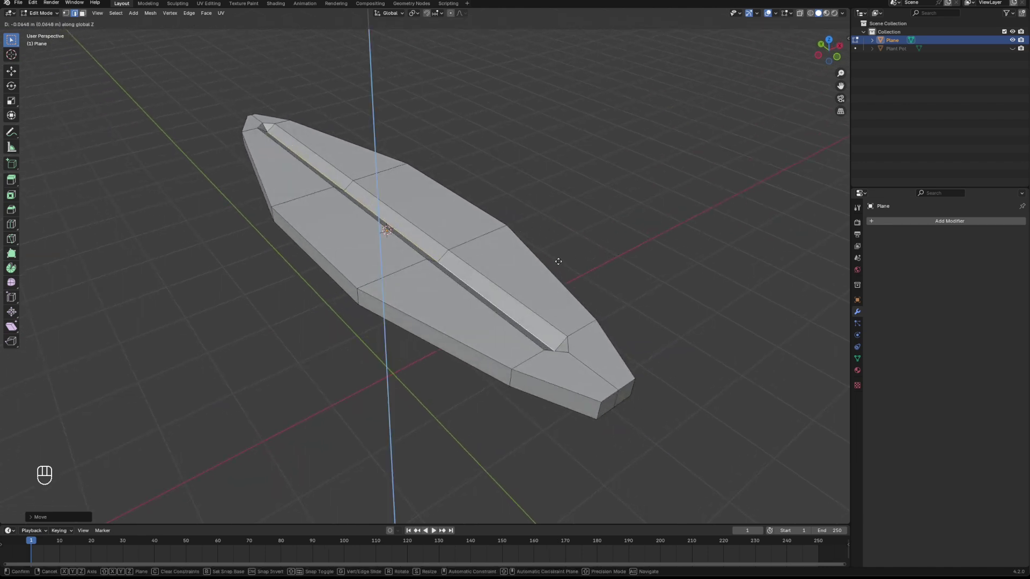
{"action": "left_click", "coordinate": [558, 261]}
{"action": "mouse_move", "coordinate": [556, 259]}
{"action": "middle_mouse_down"}
{"action": "mouse_move", "coordinate": [600, 220]}
{"action": "mouse_move", "coordinate": [547, 259]}
{"action": "mouse_move", "coordinate": [538, 285]}
{"action": "mouse_move", "coordinate": [496, 294]}
{"action": "mouse_move", "coordinate": [572, 272]}
{"action": "middle_mouse_up"}
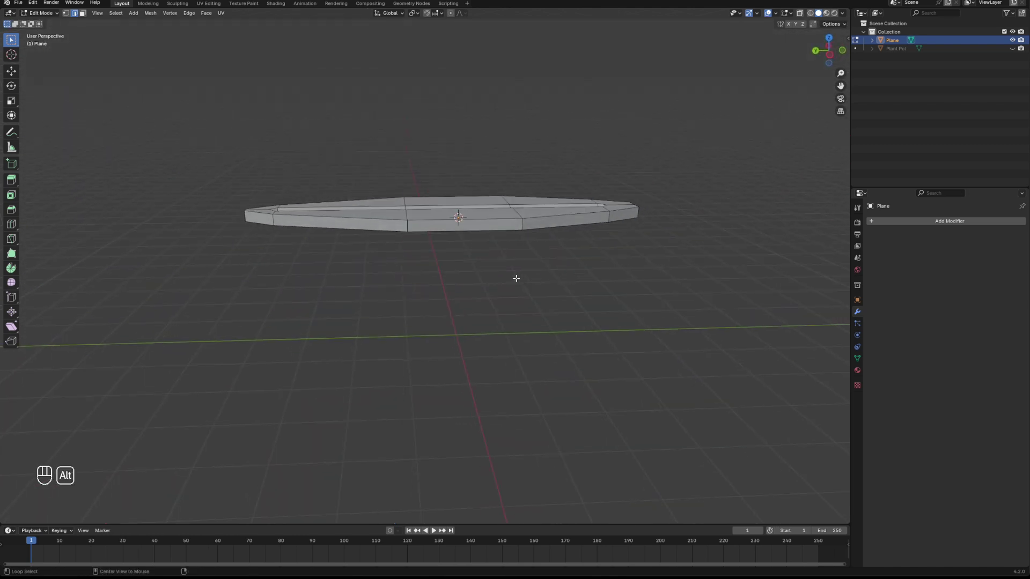
Step: Switch to a side view with X-ray on and box-select the vertices near the leaf's left end
{"action": "middle_click_drag", "start_coordinate": [513, 291], "coordinate": [509, 333], "text": "alt"}
{"action": "middle_click_drag", "start_coordinate": [498, 271], "coordinate": [490, 243], "text": "alt"}
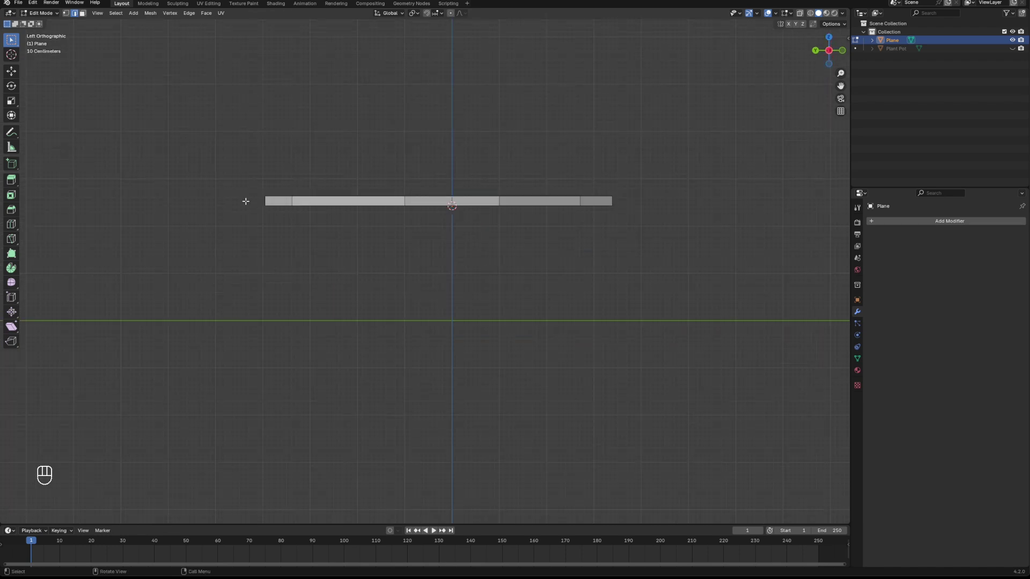
{"action": "left_click", "coordinate": [799, 14]}
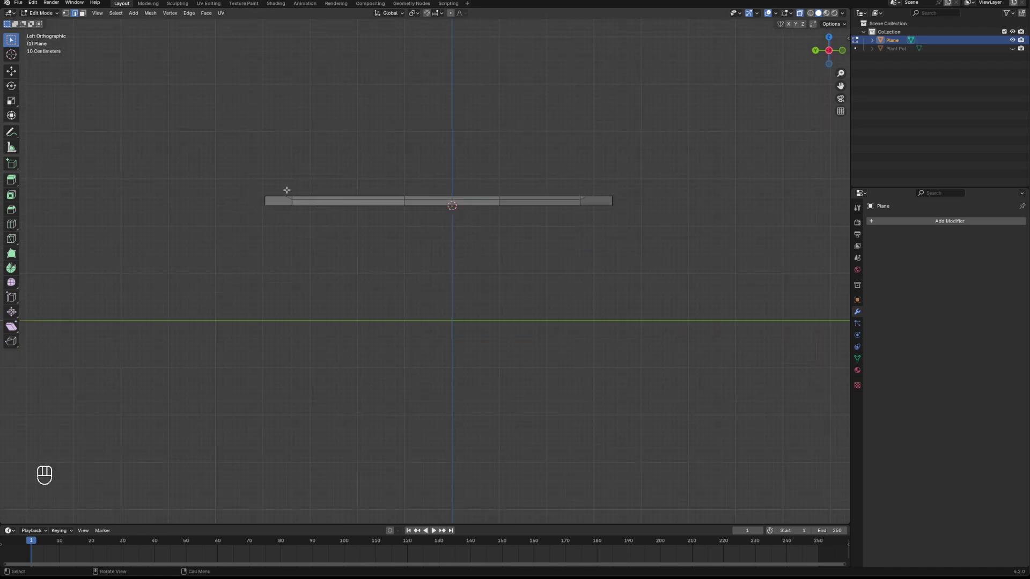
{"action": "key", "text": "b"}
{"action": "left_click_drag", "start_coordinate": [281, 187], "coordinate": [302, 200]}
{"action": "key", "text": "g"}
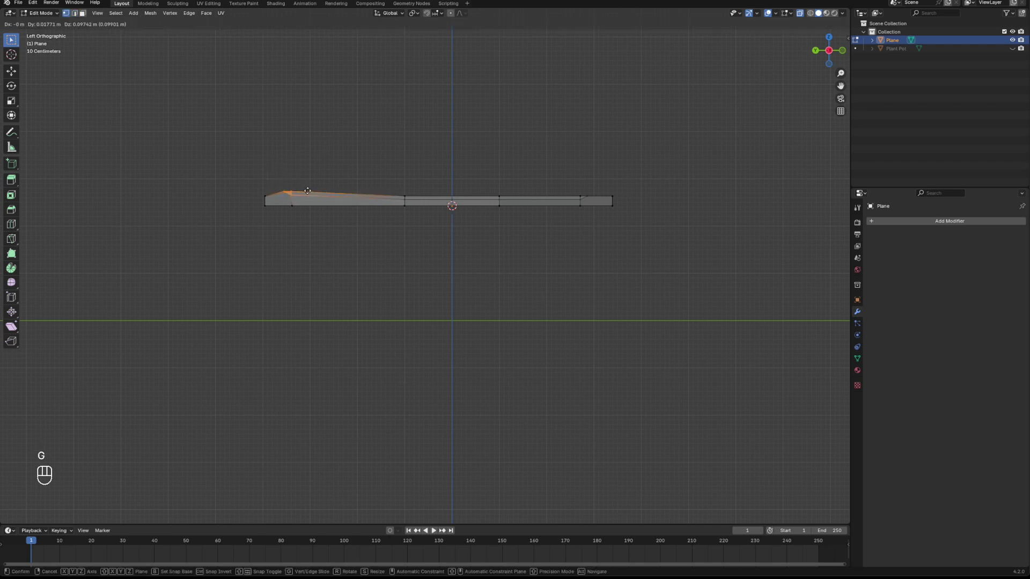
{"action": "right_click", "coordinate": [307, 191]}
{"action": "left_click_drag", "start_coordinate": [308, 229], "coordinate": [286, 191]}
{"action": "left_click", "coordinate": [322, 237]}
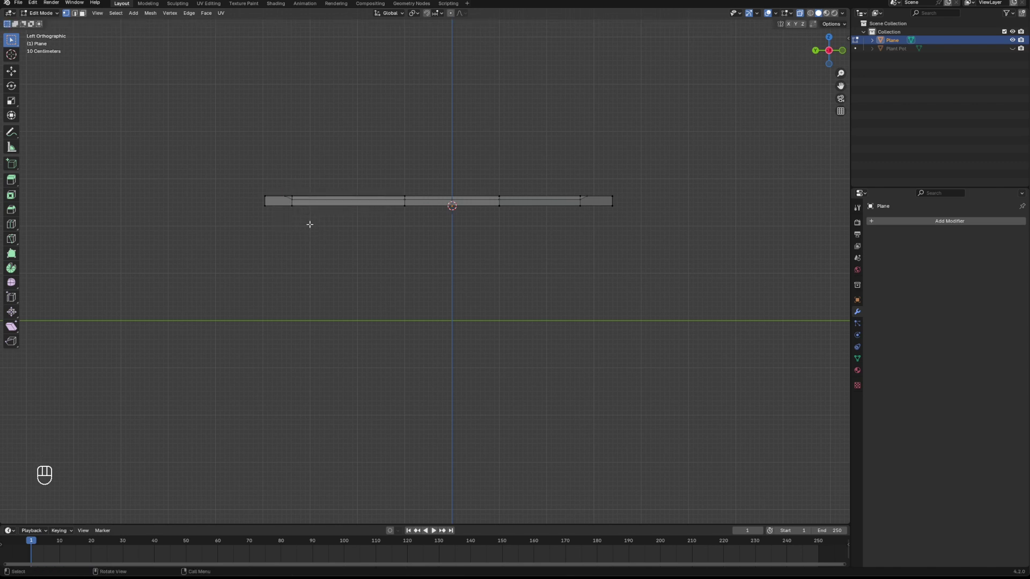
{"action": "left_click_drag", "start_coordinate": [285, 191], "coordinate": [306, 213]}
Step: Lift the left end, middle and right-of-centre sections with proportional moves
{"action": "key", "text": "g"}
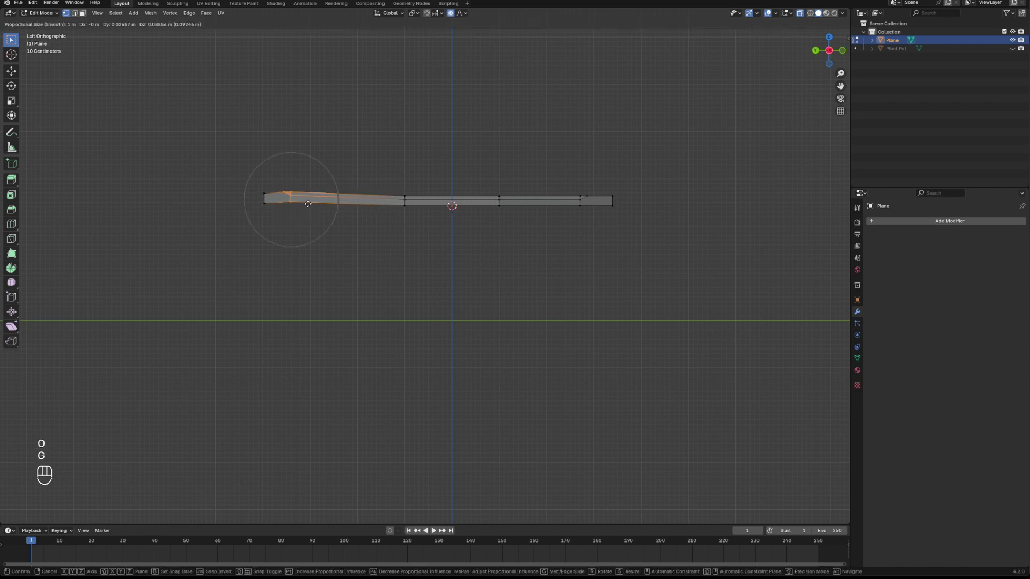
{"action": "left_click", "coordinate": [310, 200]}
{"action": "left_click_drag", "start_coordinate": [376, 186], "coordinate": [421, 214]}
{"action": "key", "text": "g"}
{"action": "left_click", "coordinate": [417, 198]}
{"action": "left_click_drag", "start_coordinate": [480, 180], "coordinate": [508, 210]}
{"action": "key", "text": "g"}
{"action": "left_click", "coordinate": [510, 203]}
Step: Bend the leaf's right end downward in two moves
{"action": "left_click_drag", "start_coordinate": [562, 191], "coordinate": [593, 218]}
{"action": "key", "text": "g"}
{"action": "left_click", "coordinate": [602, 198]}
{"action": "key", "text": "g"}
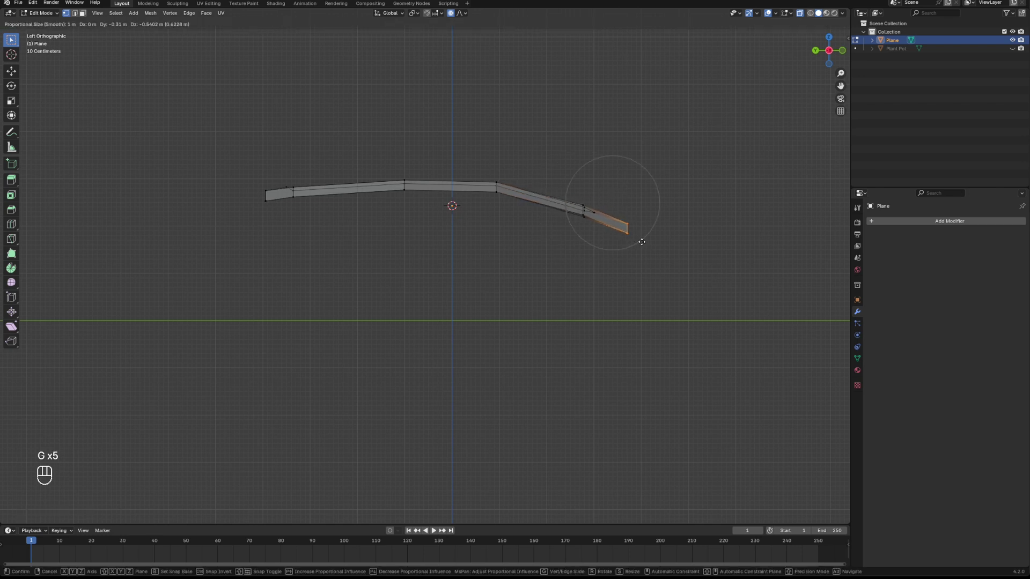
{"action": "left_click", "coordinate": [642, 242]}
Step: Adjust the left-end vertices up and down to finish the gentle arch
{"action": "left_click_drag", "start_coordinate": [257, 185], "coordinate": [247, 213]}
{"action": "key", "text": "g"}
{"action": "left_click", "coordinate": [261, 229]}
{"action": "key", "text": "g"}
{"action": "left_click", "coordinate": [299, 214]}
{"action": "key", "text": "g"}
{"action": "left_click", "coordinate": [243, 246]}
{"action": "middle_click_drag", "start_coordinate": [257, 239], "coordinate": [568, 281]}
Step: Turn X-ray off and add a Subdivision modifier to the leaf
{"action": "left_click", "coordinate": [606, 247]}
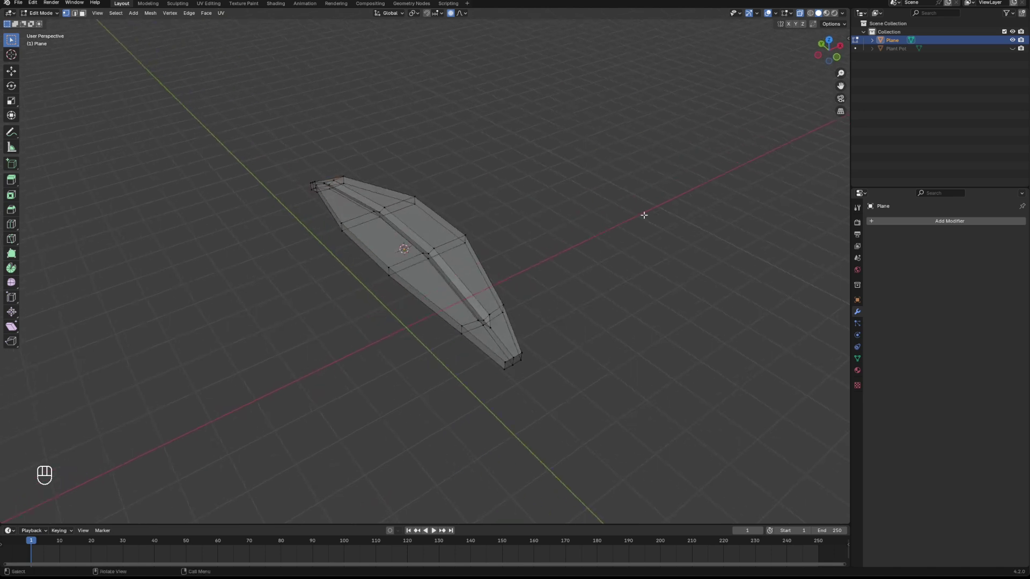
{"action": "left_click", "coordinate": [800, 13]}
{"action": "middle_click_drag", "start_coordinate": [509, 248], "coordinate": [610, 256]}
{"action": "left_click", "coordinate": [926, 221]}
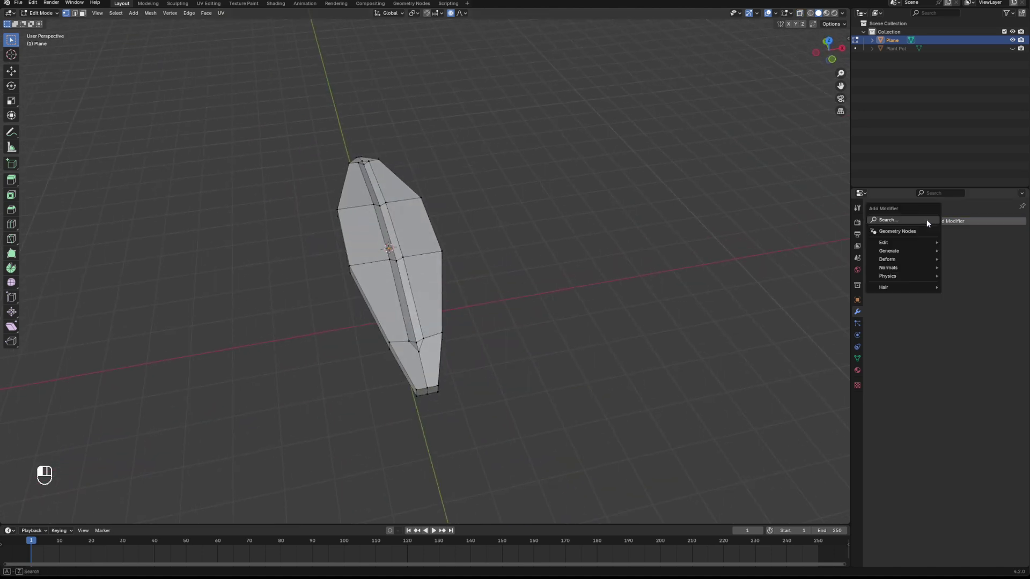
{"action": "mouse_move", "coordinate": [906, 239]}
{"action": "left_click", "coordinate": [875, 244]}
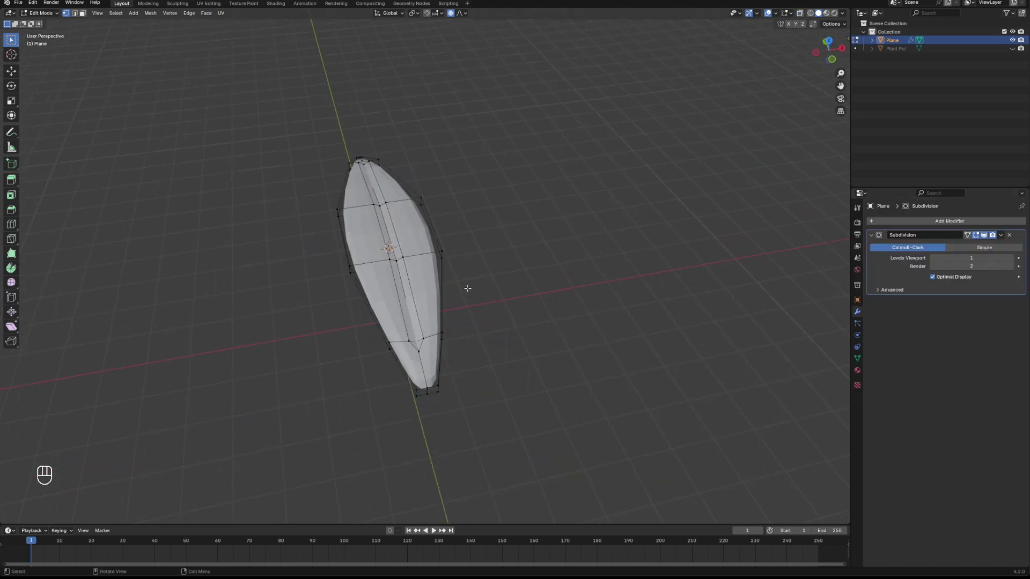
{"action": "middle_click_drag", "start_coordinate": [488, 231], "coordinate": [540, 230]}
Step: In Object Mode, apply Shade Smooth to the leaf
{"action": "key", "text": "Tab"}
{"action": "middle_click_drag", "start_coordinate": [650, 209], "coordinate": [395, 198]}
{"action": "right_click", "coordinate": [431, 187]}
{"action": "left_click", "coordinate": [430, 188]}
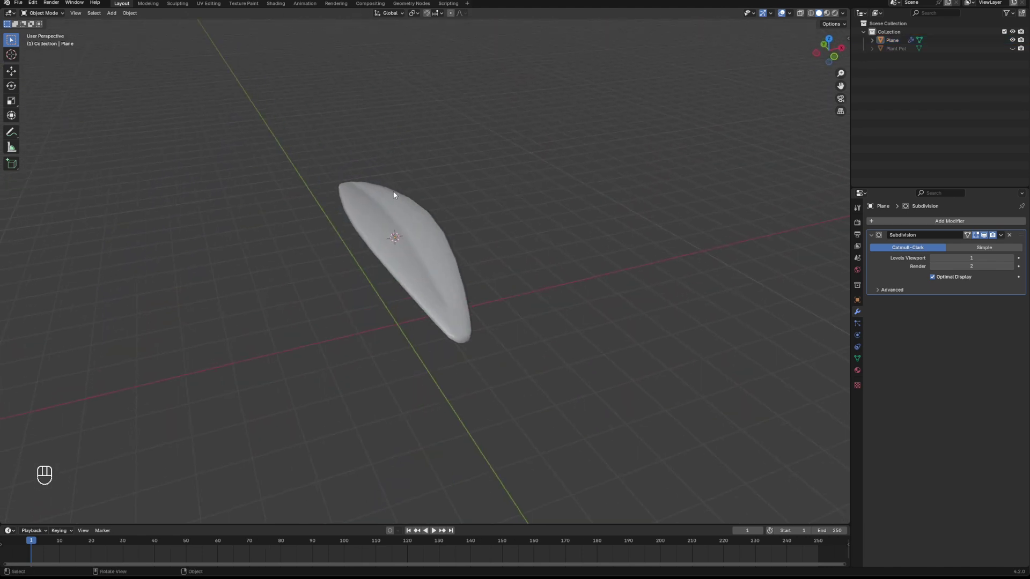
Step: Rename the Plane object to 'Leaf' and unhide the Plant Pot
{"action": "double_click", "coordinate": [893, 40]}
{"action": "type", "text": "L"}
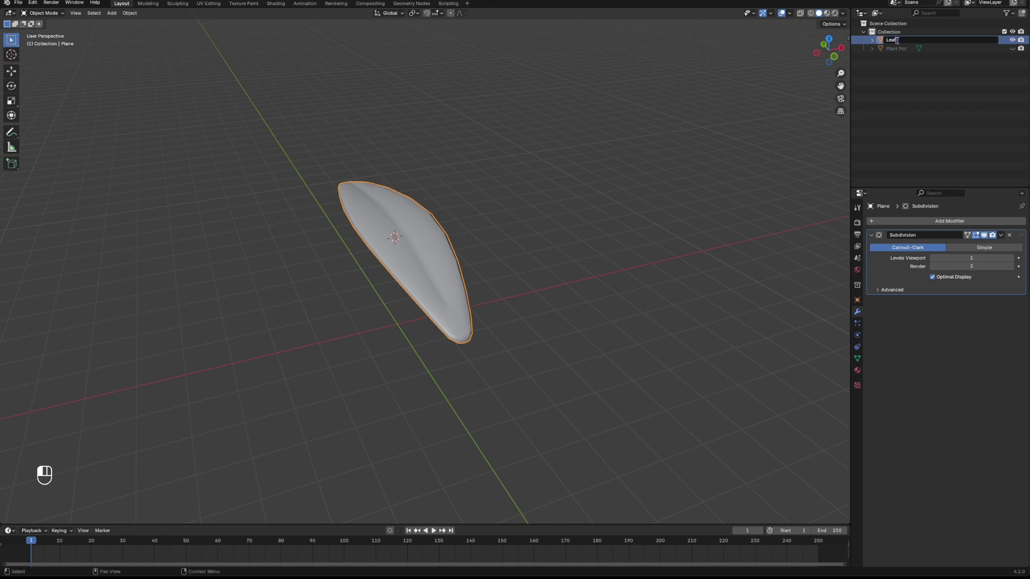
{"action": "type", "text": "eaf"}
{"action": "key", "text": "Return"}
{"action": "left_click", "coordinate": [1012, 48]}
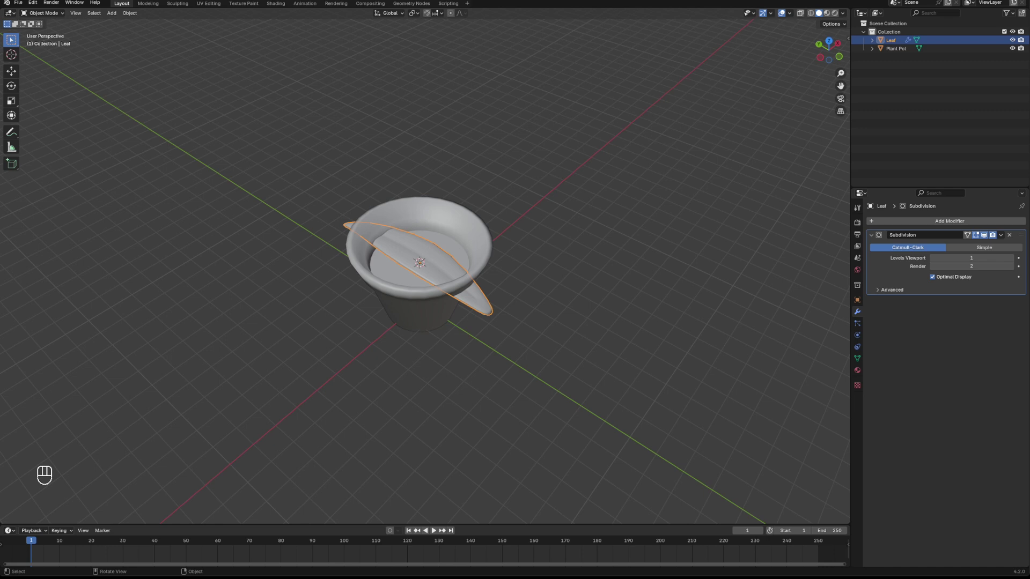
Step: Move the leaf off the pot's centre and tilt it upward
{"action": "middle_click_drag", "start_coordinate": [407, 343], "coordinate": [464, 387]}
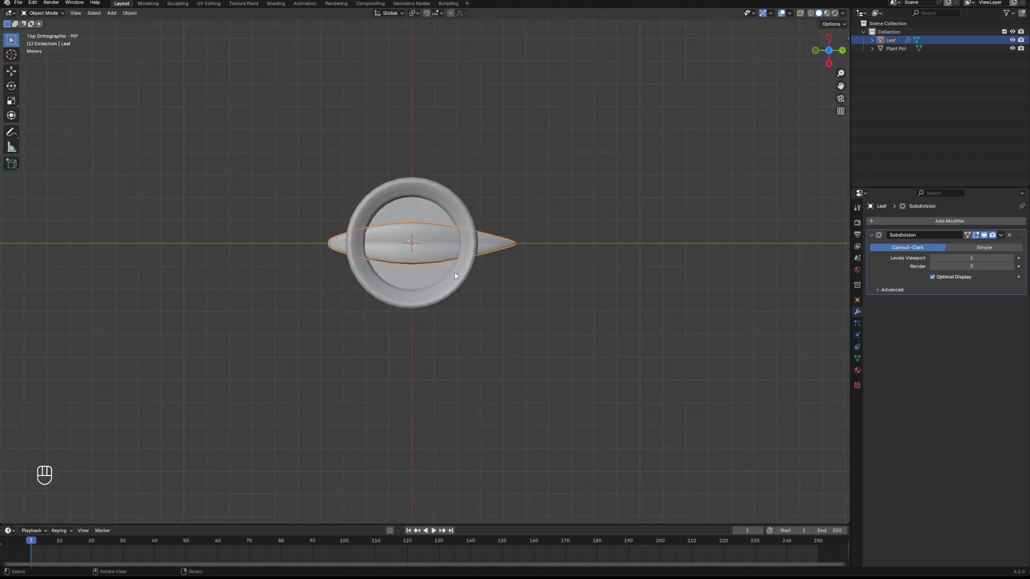
{"action": "key", "text": "g"}
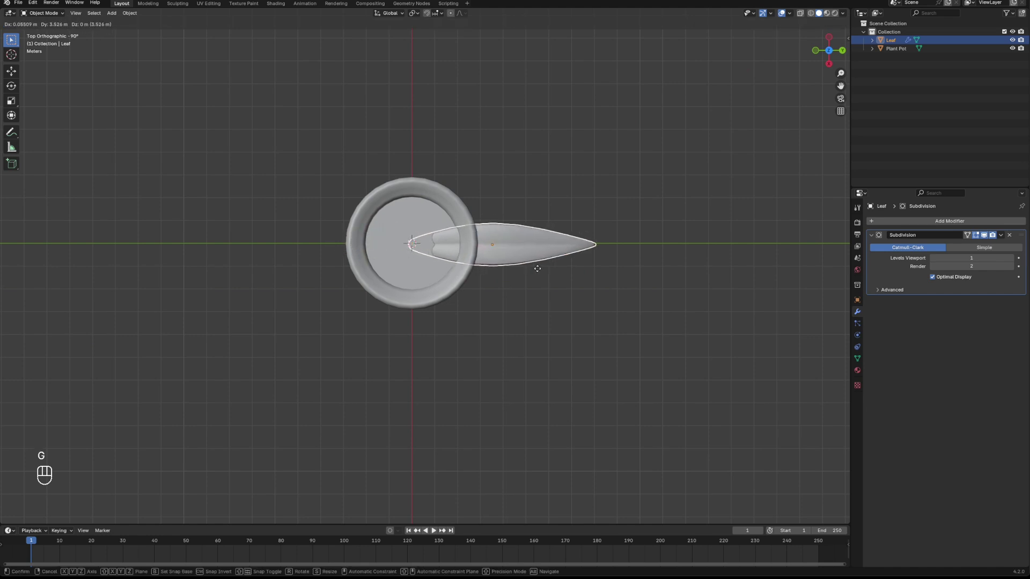
{"action": "left_click", "coordinate": [537, 268]}
{"action": "middle_click_drag", "start_coordinate": [596, 303], "coordinate": [576, 243], "text": "alt"}
{"action": "key", "text": "r"}
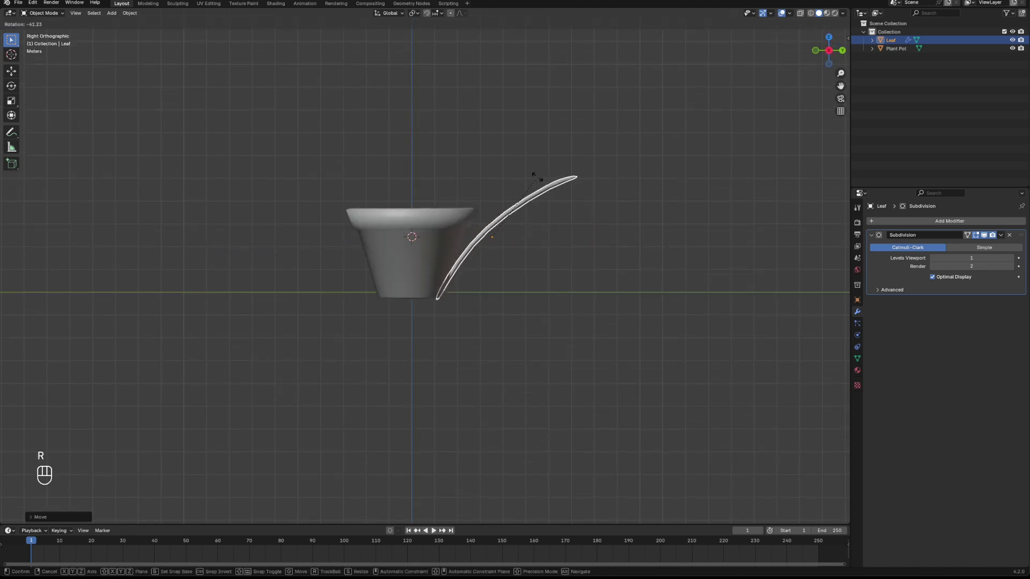
{"action": "left_click", "coordinate": [532, 177]}
Step: Lower the leaf into the pot, scale it to about 0.65 and nudge it into place
{"action": "key", "text": "g"}
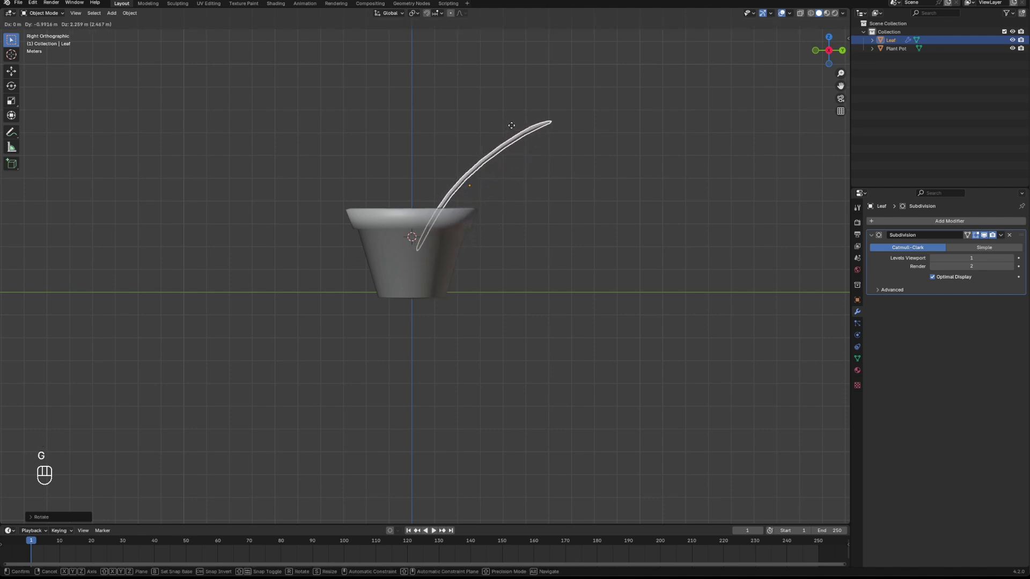
{"action": "left_click", "coordinate": [513, 127]}
{"action": "key", "text": "s"}
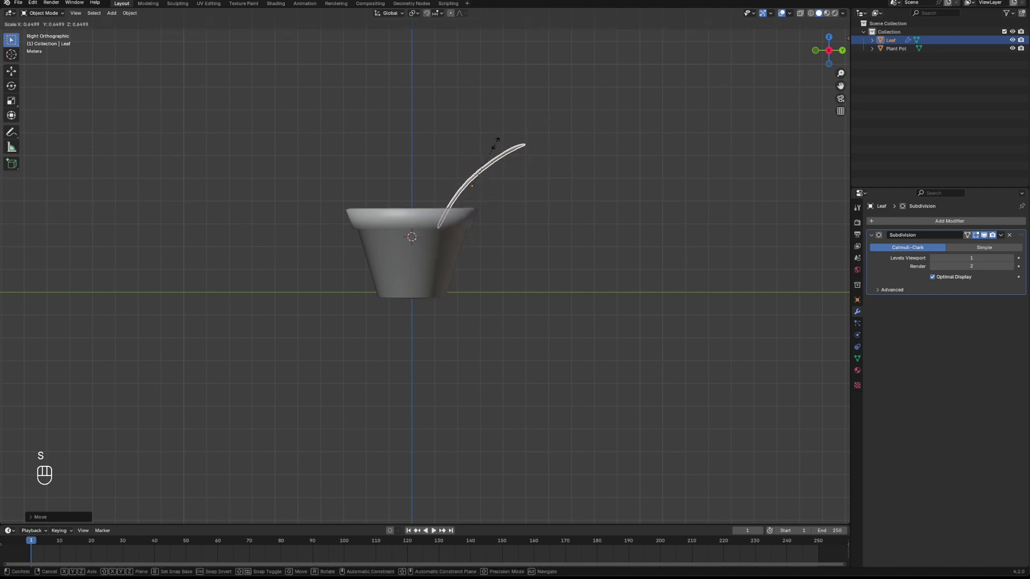
{"action": "left_click", "coordinate": [505, 141]}
{"action": "key", "text": "g"}
{"action": "left_click", "coordinate": [475, 144]}
{"action": "middle_click_drag", "start_coordinate": [475, 144], "coordinate": [570, 178]}
Step: Set the transform pivot point to the 3D Cursor
{"action": "key", "text": "period"}
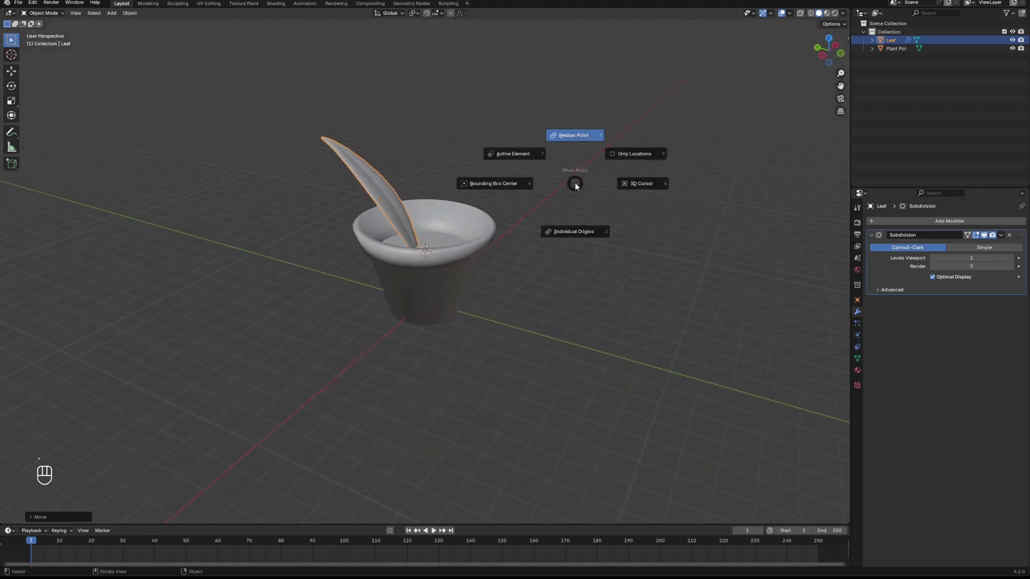
{"action": "left_click", "coordinate": [633, 188]}
{"action": "middle_click_drag", "start_coordinate": [615, 175], "coordinate": [498, 285]}
Step: Make a linked leaf copy rotated around Z, then repeat it five times
{"action": "key", "text": "alt+d"}
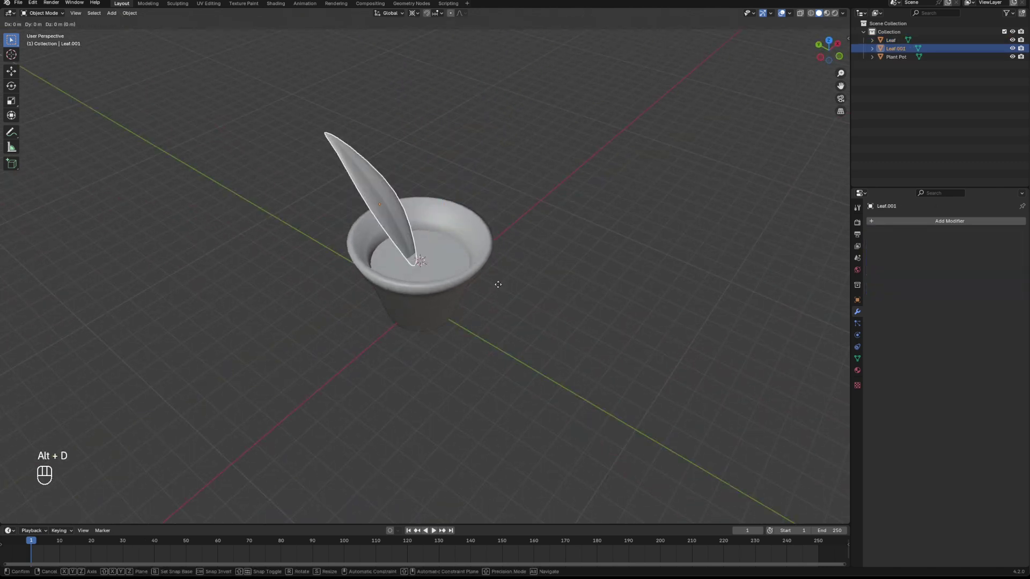
{"action": "key", "text": "r"}
{"action": "key", "text": "z"}
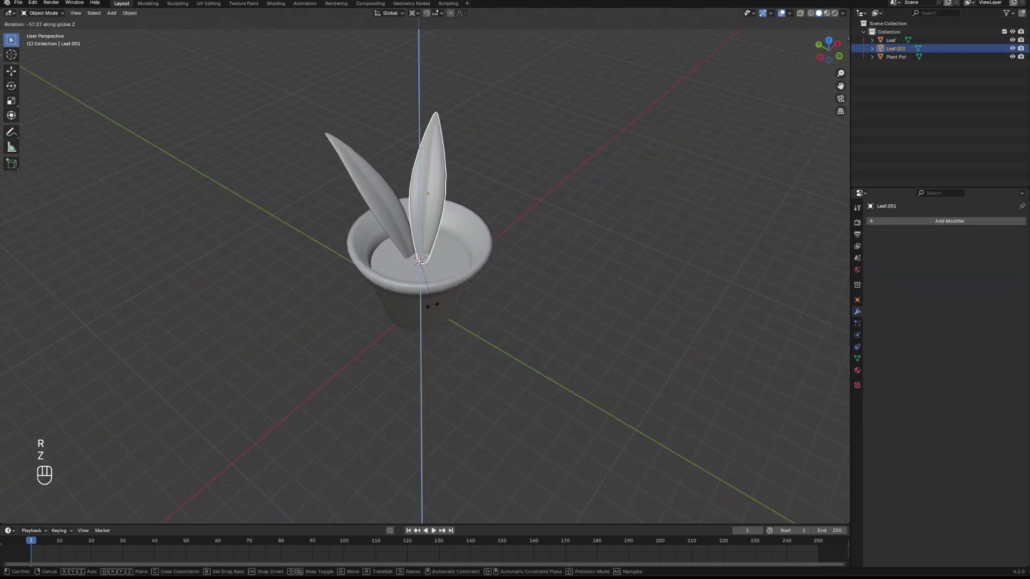
{"action": "left_click", "coordinate": [441, 308]}
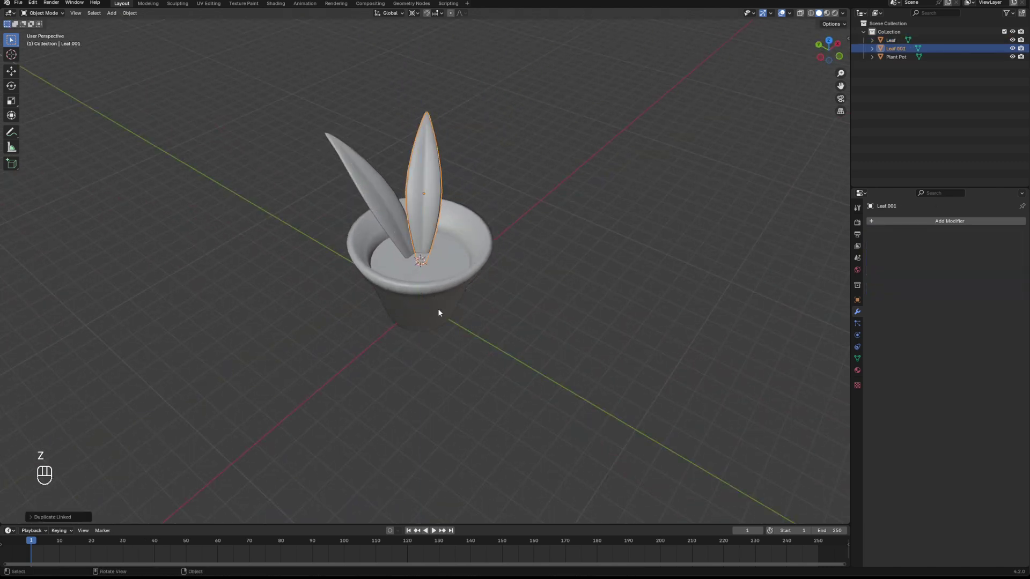
{"action": "key", "text": "shift+r"}
{"action": "key", "text": "shift+r"}
{"action": "key", "text": "shift+r"}
{"action": "key", "text": "shift+r"}
{"action": "key", "text": "shift+r"}
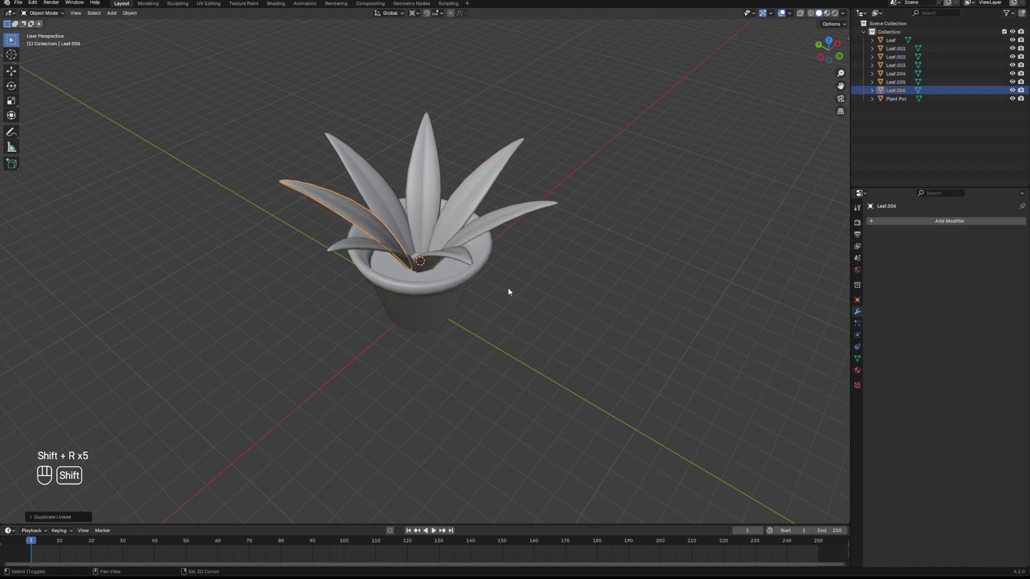
{"action": "middle_click_drag", "start_coordinate": [508, 291], "coordinate": [506, 379]}
Step: Make another linked leaf copy, then rotate and shrink it as an inner leaf
{"action": "key", "text": "alt+d"}
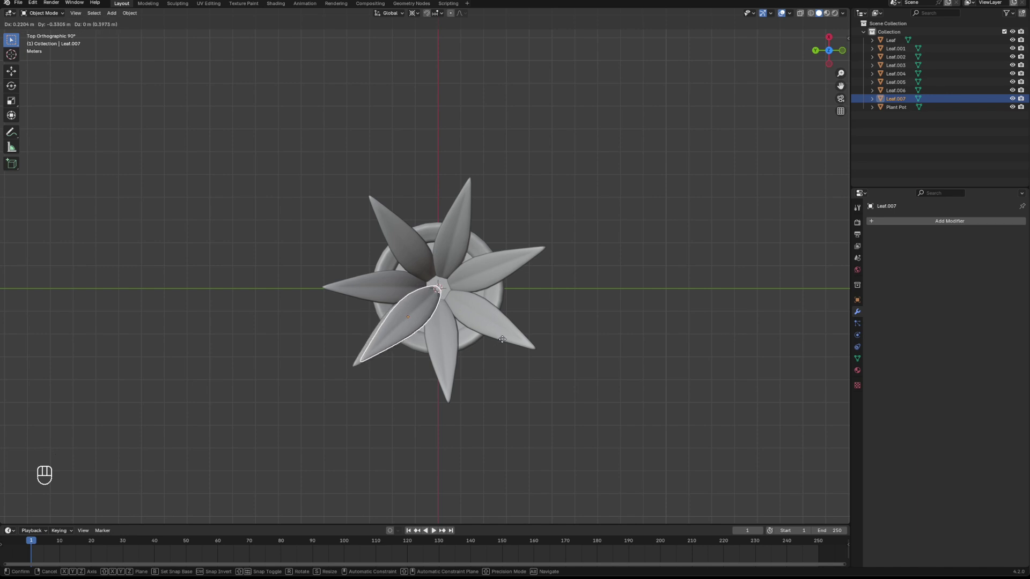
{"action": "left_click", "coordinate": [502, 339]}
{"action": "key", "text": "r"}
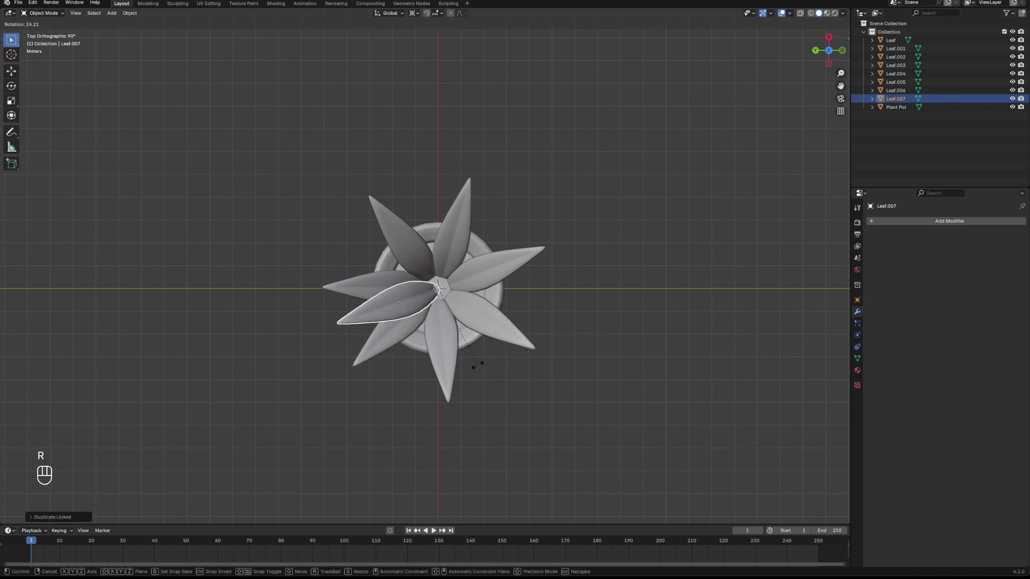
{"action": "left_click", "coordinate": [474, 361]}
{"action": "key", "text": "s"}
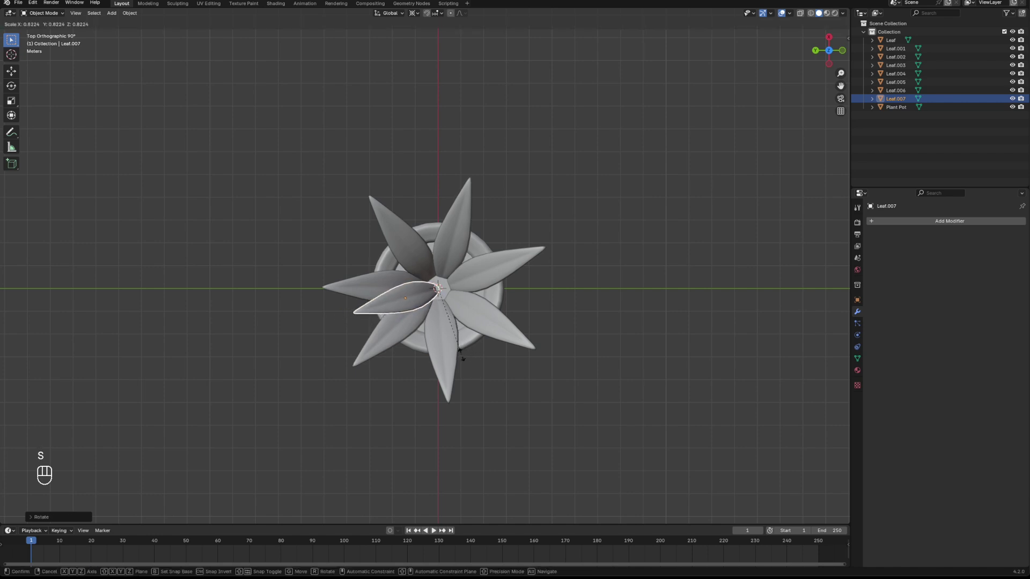
{"action": "left_click", "coordinate": [467, 353]}
{"action": "middle_click_drag", "start_coordinate": [475, 347], "coordinate": [481, 307]}
Step: Resize the inner leaf, change its tilt and move it to a new height
{"action": "key", "text": "s"}
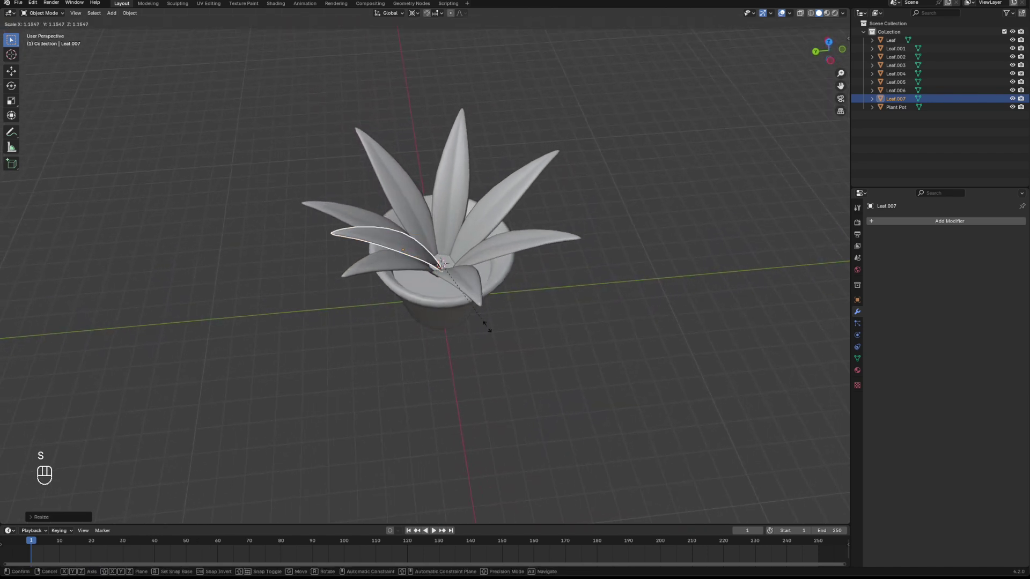
{"action": "left_click", "coordinate": [482, 323]}
{"action": "mouse_move", "coordinate": [484, 321]}
{"action": "middle_mouse_down"}
{"action": "mouse_move", "coordinate": [501, 316]}
{"action": "mouse_move", "coordinate": [494, 295]}
{"action": "mouse_move", "coordinate": [490, 335]}
{"action": "middle_mouse_up"}
{"action": "key", "text": "r"}
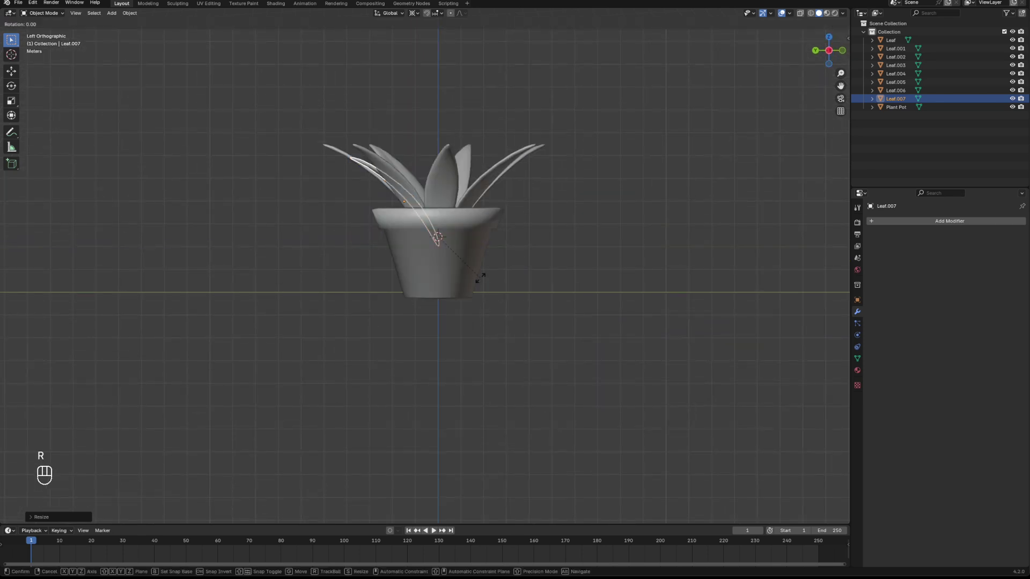
{"action": "left_click", "coordinate": [472, 283]}
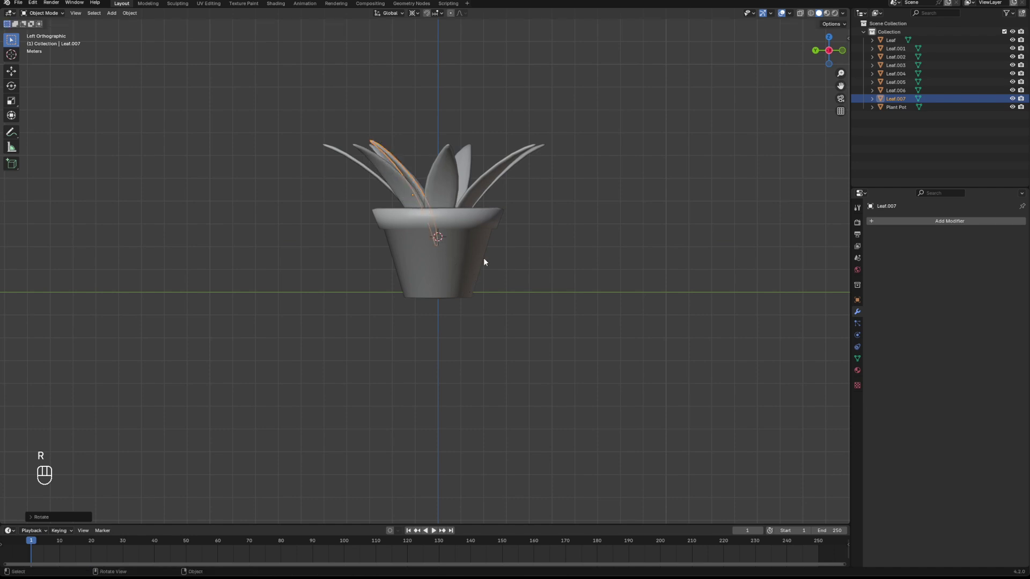
{"action": "middle_click_drag", "start_coordinate": [484, 262], "coordinate": [490, 317]}
{"action": "key", "text": "g"}
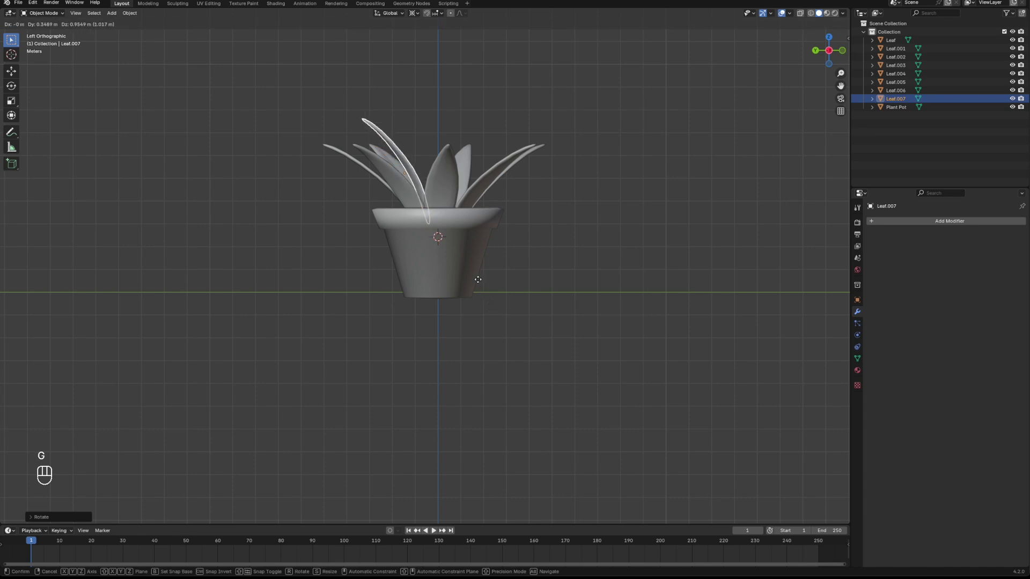
{"action": "left_click", "coordinate": [481, 280]}
Step: Scale the inner leaf again and sink it vertically into the pot
{"action": "middle_click_drag", "start_coordinate": [481, 280], "coordinate": [506, 290]}
{"action": "key", "text": "s"}
{"action": "left_click", "coordinate": [514, 283]}
{"action": "key", "text": "g"}
{"action": "key", "text": "z"}
{"action": "left_click", "coordinate": [494, 247]}
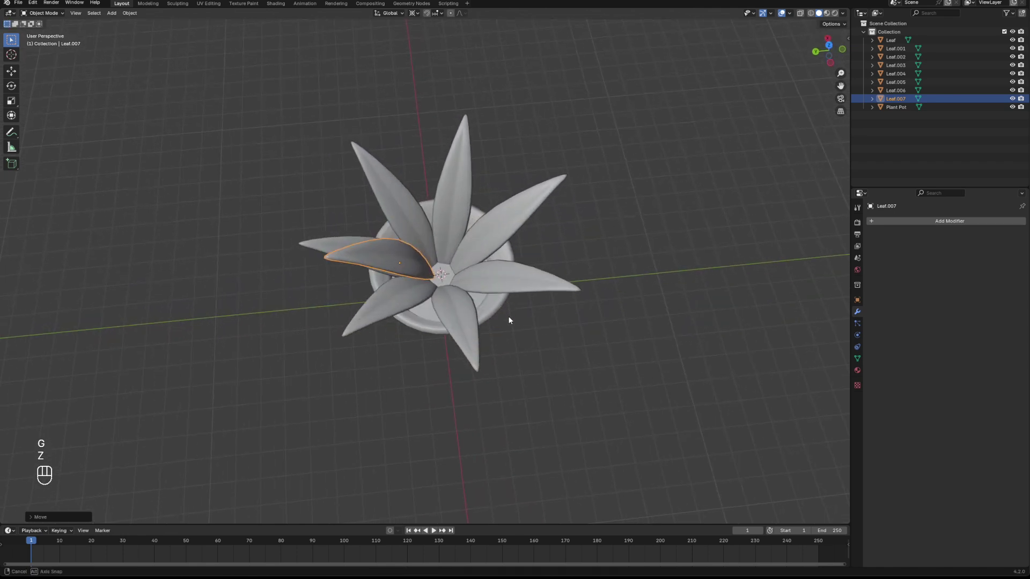
{"action": "left_click", "coordinate": [499, 281]}
{"action": "middle_click_drag", "start_coordinate": [509, 320], "coordinate": [648, 338]}
{"action": "key", "text": "g"}
{"action": "key", "text": "z"}
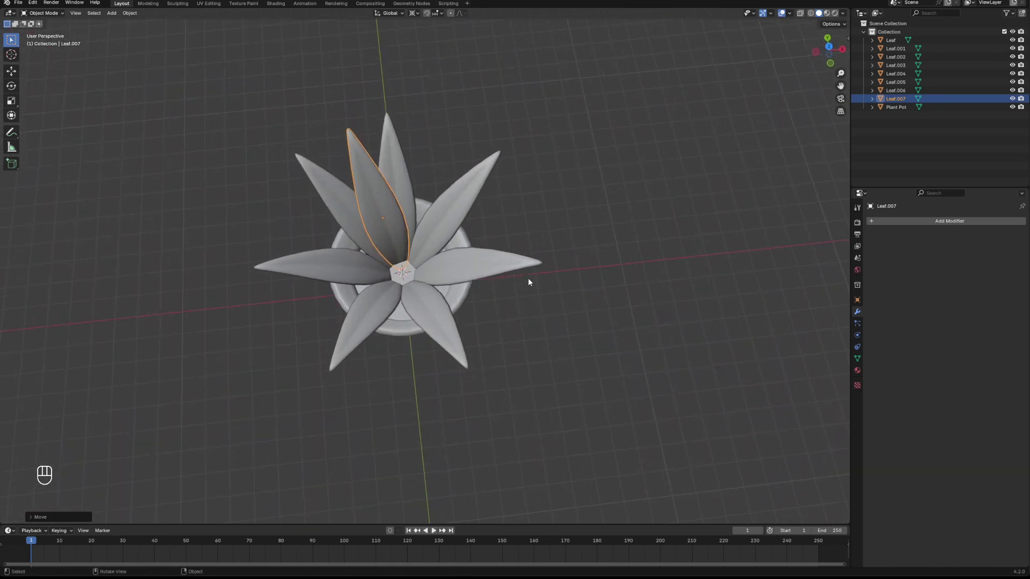
Step: Duplicate the inner leaf linked, spin it around Z, and repeat to complete the ring
{"action": "key", "text": "alt+d"}
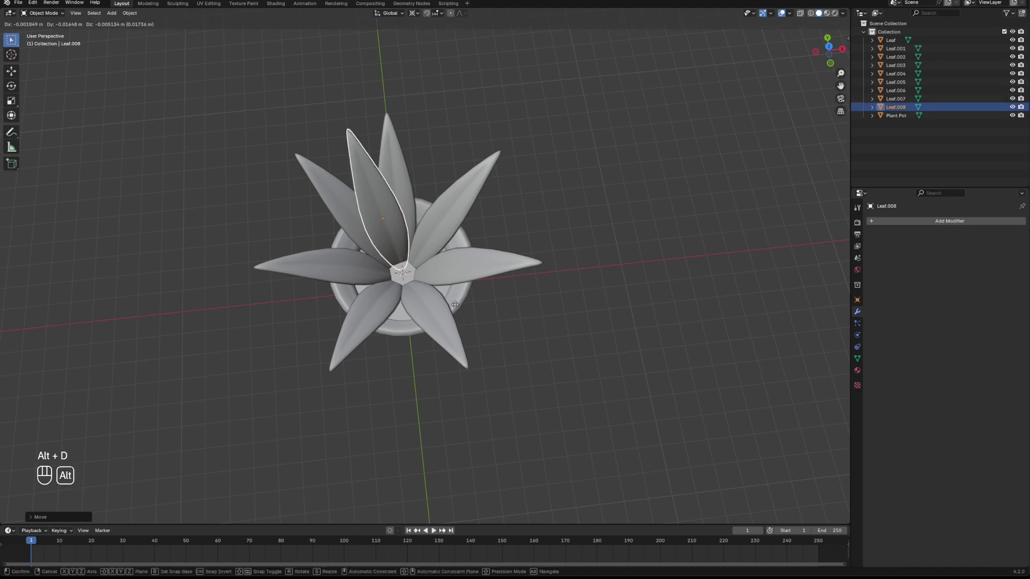
{"action": "key", "text": "r"}
{"action": "key", "text": "z"}
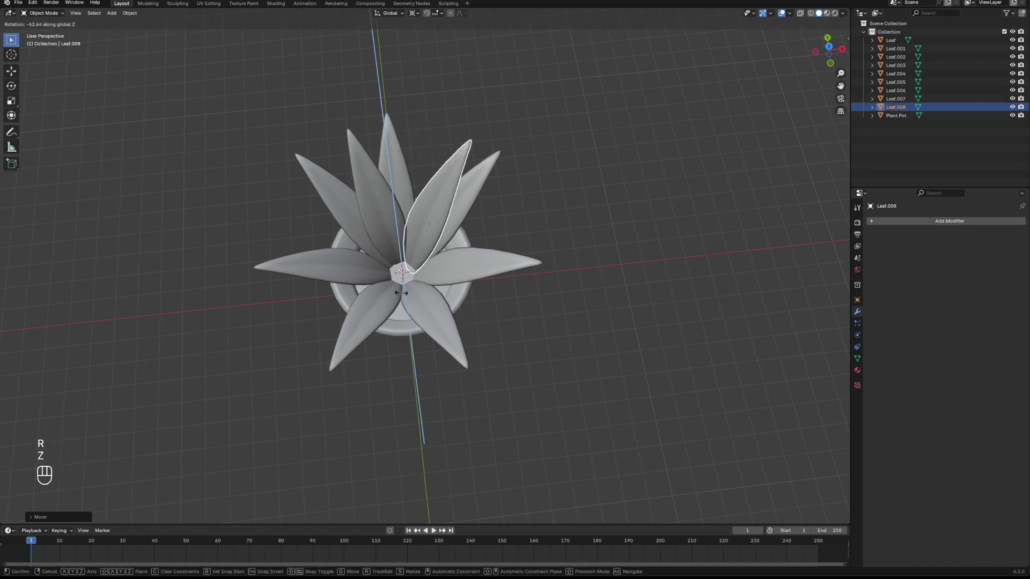
{"action": "left_click", "coordinate": [401, 293]}
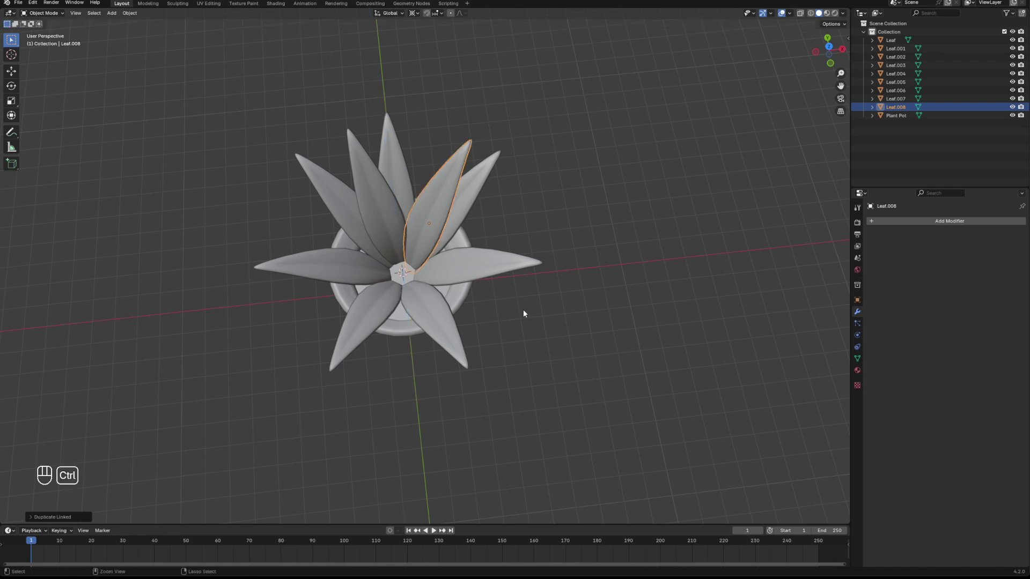
{"action": "key", "text": "shift+r"}
{"action": "key", "text": "shift+r"}
{"action": "key", "text": "shift+r"}
{"action": "key", "text": "shift+r"}
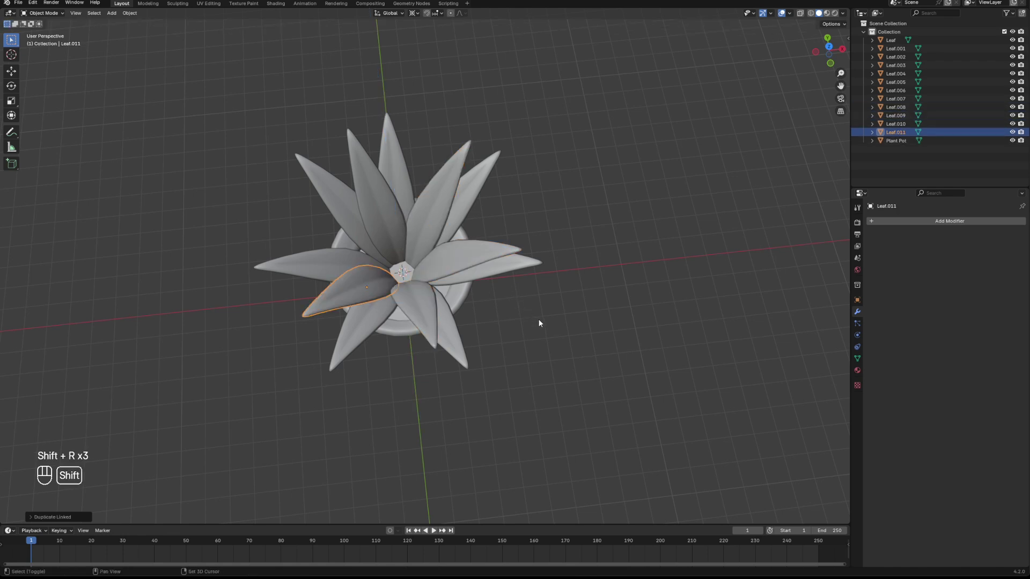
Step: Make a linked copy of the last leaf and slide it horizontally into place
{"action": "left_click", "coordinate": [539, 322]}
{"action": "middle_click_drag", "start_coordinate": [519, 352], "coordinate": [492, 288]}
{"action": "key", "text": "ctrl+z"}
{"action": "key", "text": "ctrl+z"}
{"action": "key", "text": "alt+d"}
{"action": "key", "text": "shift+z"}
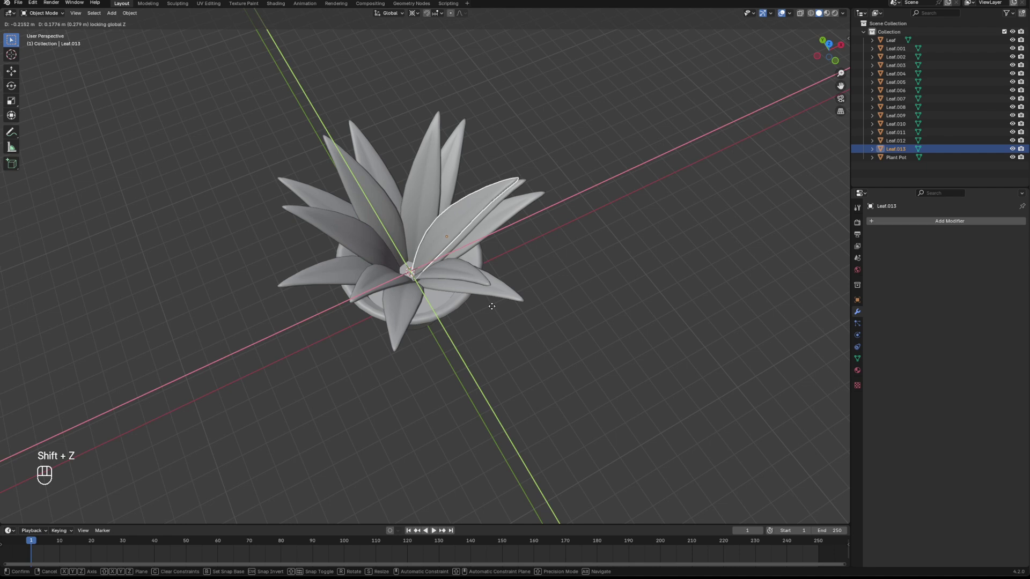
{"action": "left_click", "coordinate": [477, 307]}
{"action": "middle_click_drag", "start_coordinate": [475, 308], "coordinate": [510, 324]}
Step: Turn the new leaf around the vertical axis and shrink it slightly
{"action": "key", "text": "r"}
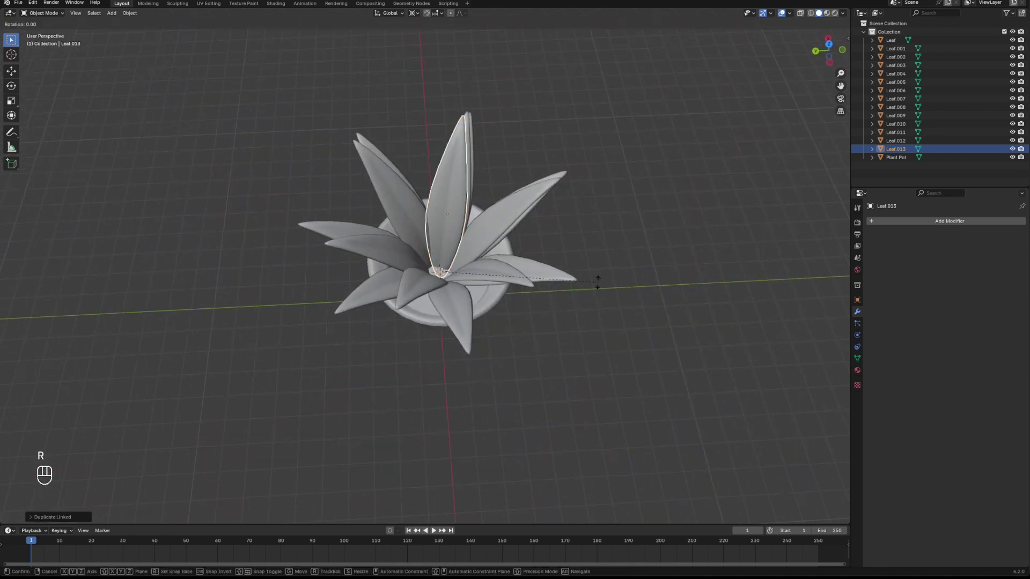
{"action": "key", "text": "z"}
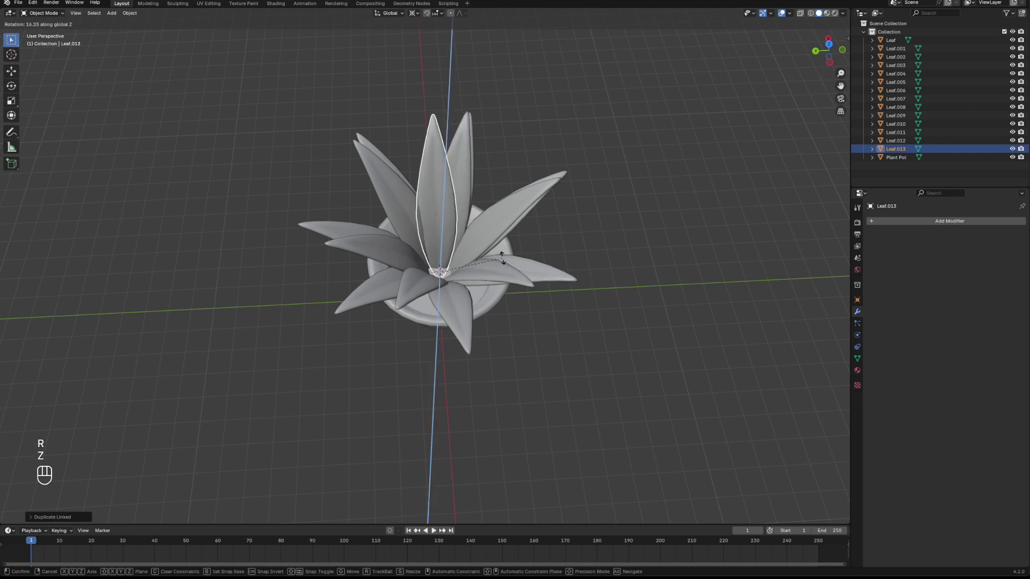
{"action": "left_click", "coordinate": [500, 259]}
{"action": "middle_click_drag", "start_coordinate": [499, 258], "coordinate": [697, 232]}
{"action": "key", "text": "s"}
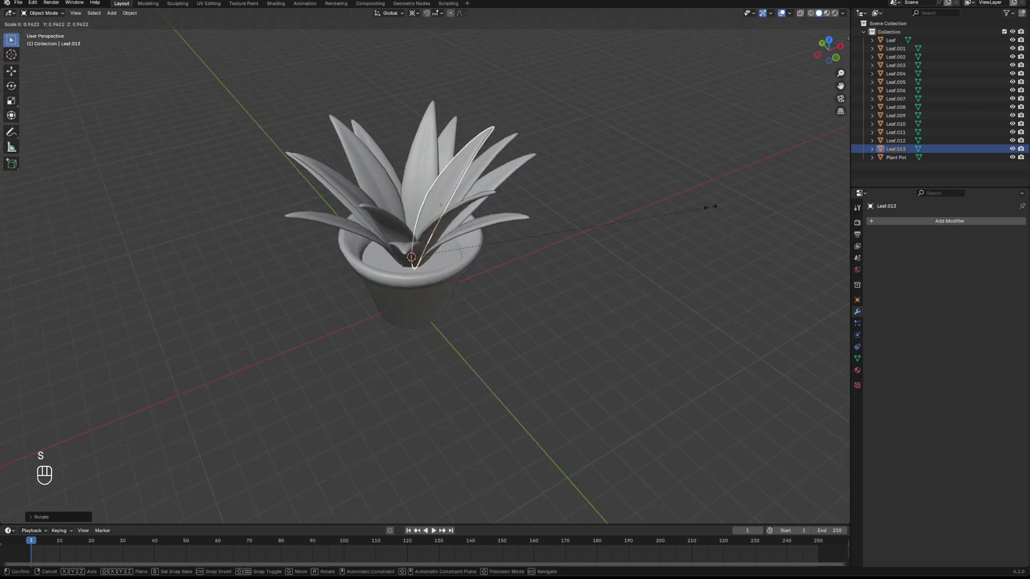
{"action": "left_click", "coordinate": [637, 225]}
{"action": "middle_click_drag", "start_coordinate": [639, 221], "coordinate": [675, 216]}
Step: Tilt the new leaf twice around the Y axis to angle it
{"action": "key", "text": "r"}
{"action": "key", "text": "y"}
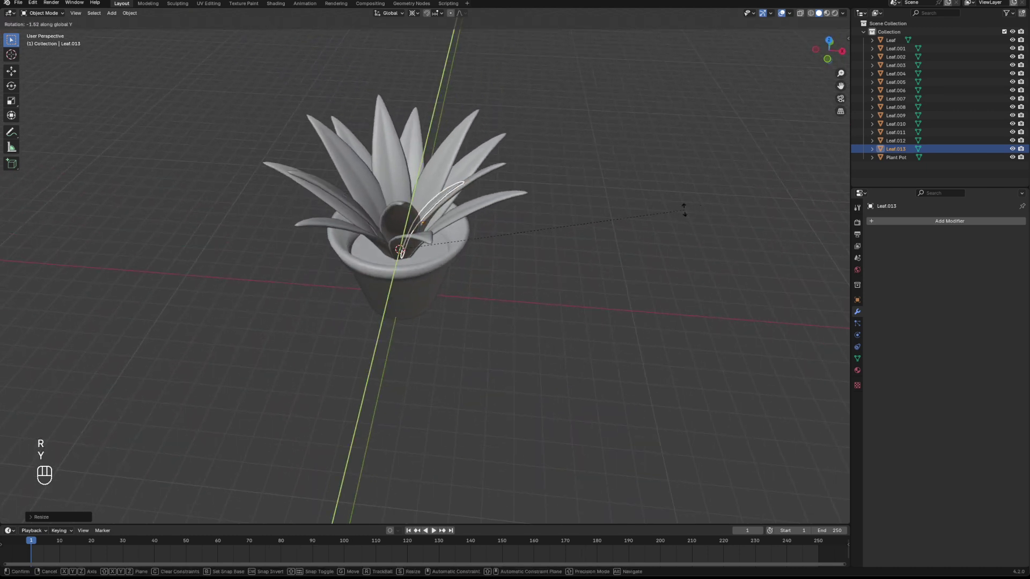
{"action": "left_click", "coordinate": [622, 196]}
{"action": "middle_click_drag", "start_coordinate": [620, 196], "coordinate": [687, 199]}
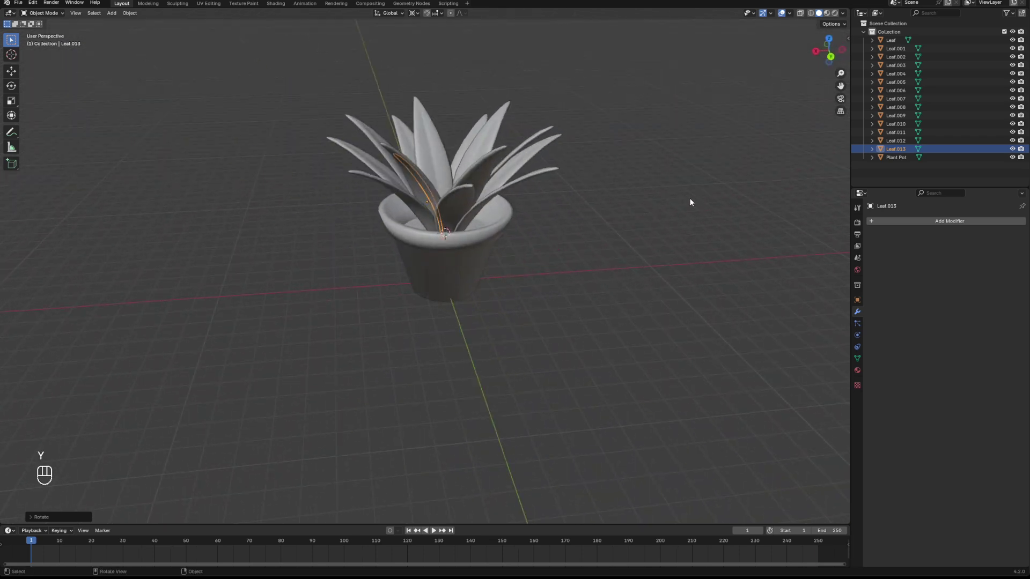
{"action": "key", "text": "r"}
{"action": "key", "text": "y"}
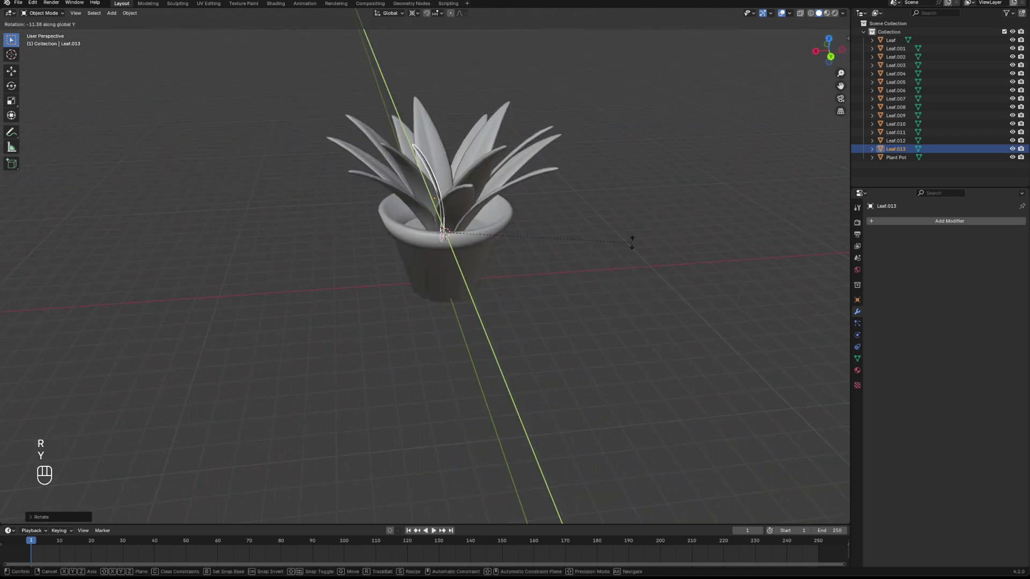
{"action": "left_click", "coordinate": [633, 234]}
{"action": "middle_click_drag", "start_coordinate": [632, 228], "coordinate": [720, 279]}
{"action": "middle_click_drag", "start_coordinate": [604, 285], "coordinate": [556, 289]}
{"action": "middle_click_drag", "start_coordinate": [420, 276], "coordinate": [497, 206]}
Step: Add more linked leaf copies turned around the Z axis, repeating with Shift+R
{"action": "key", "text": "alt+d"}
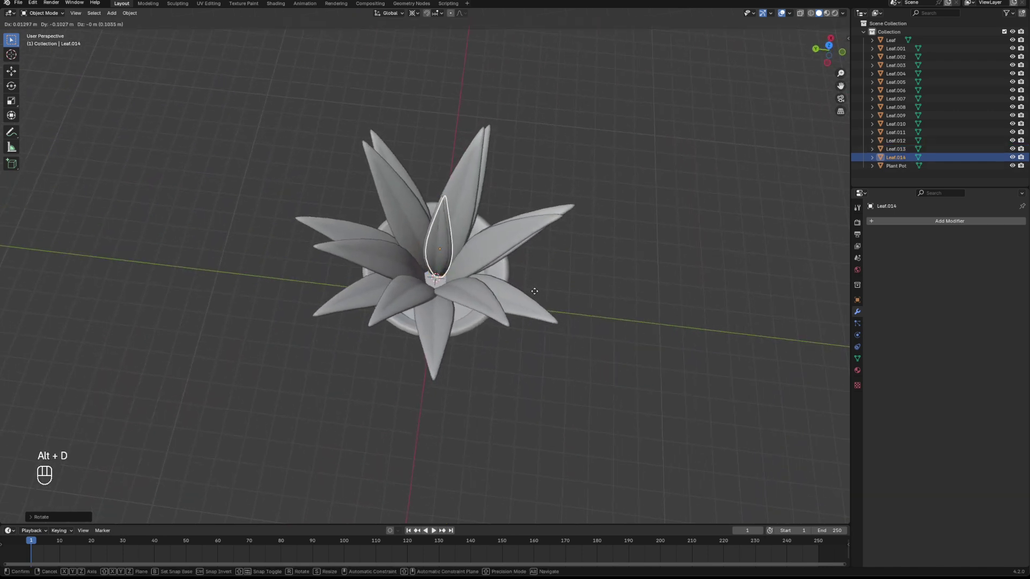
{"action": "key", "text": "r"}
{"action": "key", "text": "z"}
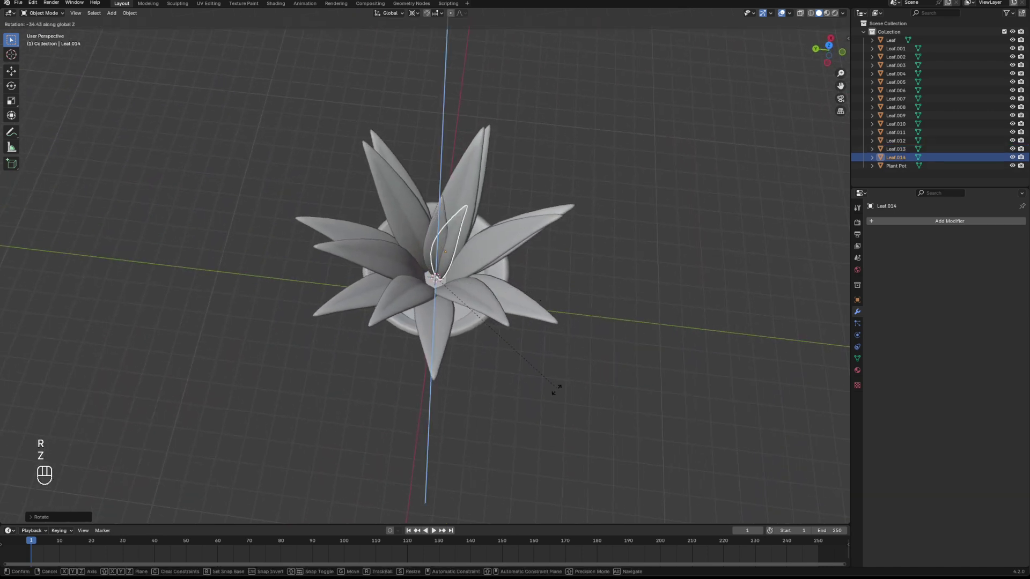
{"action": "left_click", "coordinate": [394, 521]}
{"action": "middle_click_drag", "start_coordinate": [465, 390], "coordinate": [552, 375]}
{"action": "key", "text": "shift+r"}
{"action": "key", "text": "shift+r"}
{"action": "middle_click_drag", "start_coordinate": [467, 375], "coordinate": [603, 340]}
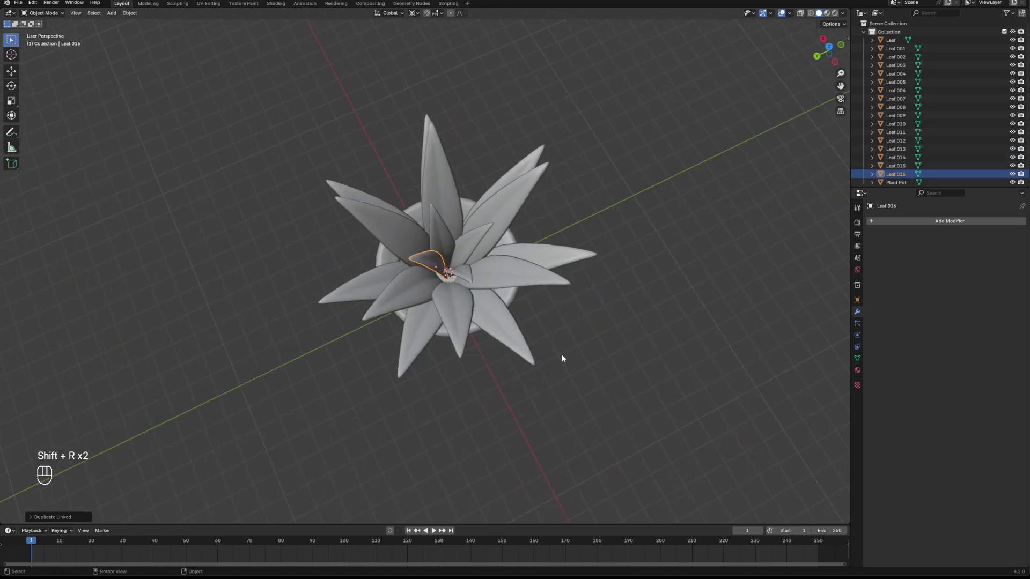
{"action": "middle_click_drag", "start_coordinate": [478, 409], "coordinate": [485, 223]}
Step: Freely rotate the original leaf and Leaf.001 to Leaf.003 slightly to vary their angles
{"action": "left_click", "coordinate": [485, 223]}
{"action": "key", "text": "r"}
{"action": "key", "text": "r"}
{"action": "left_click", "coordinate": [483, 275]}
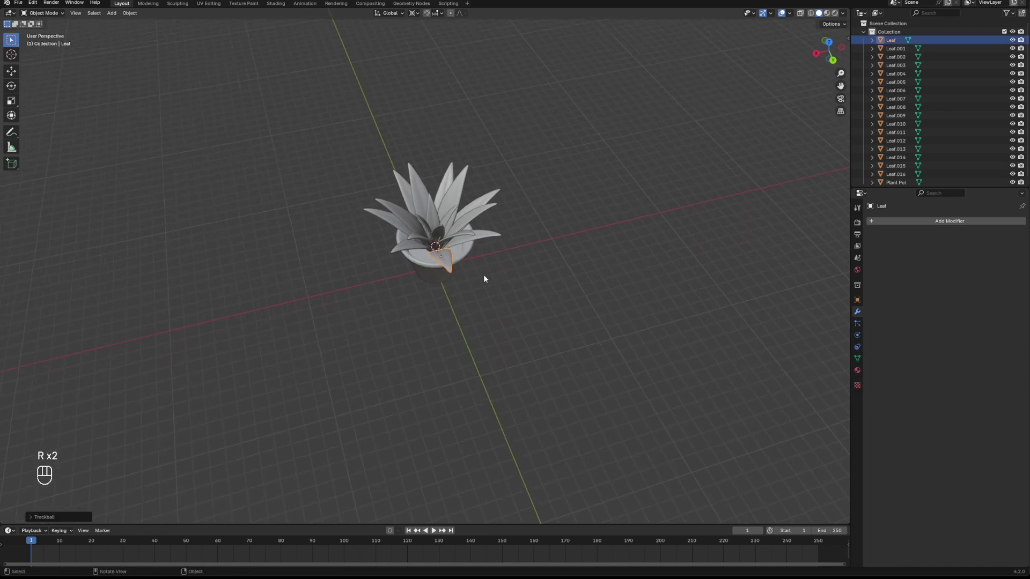
{"action": "left_click", "coordinate": [407, 242]}
{"action": "left_click", "coordinate": [407, 242]}
{"action": "key", "text": "r"}
{"action": "key", "text": "r"}
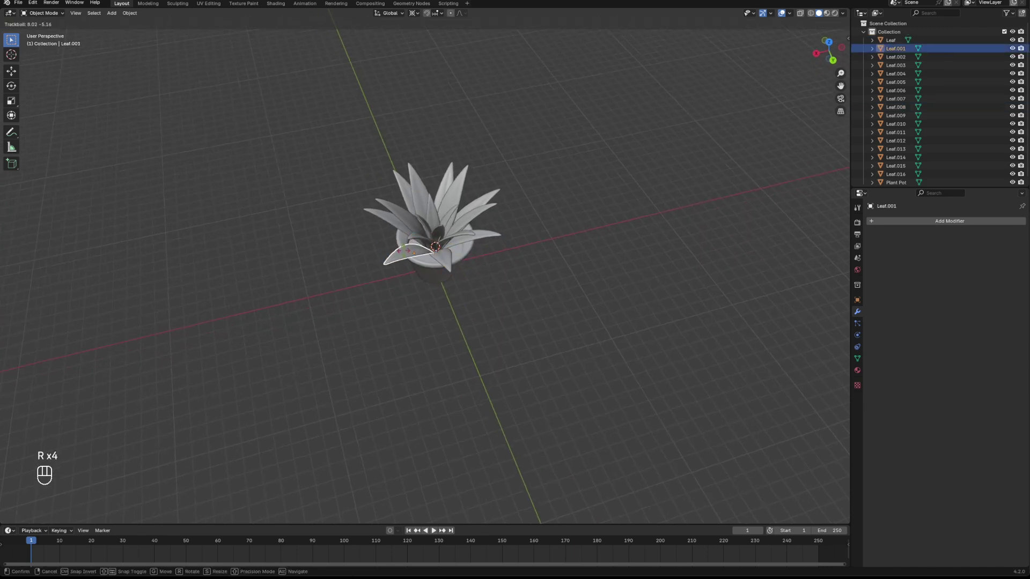
{"action": "left_click", "coordinate": [383, 215]}
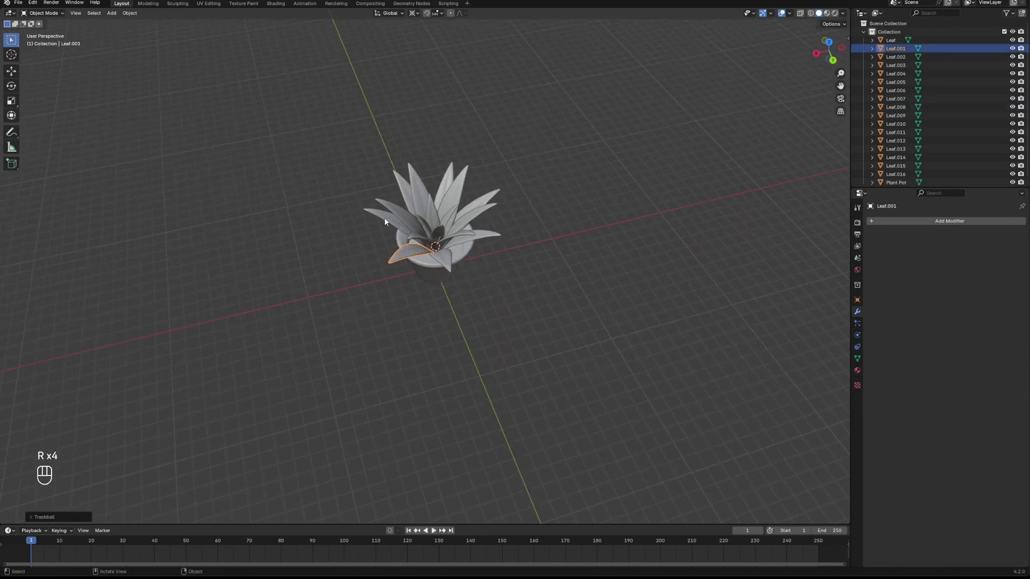
{"action": "left_click", "coordinate": [383, 214]}
{"action": "key", "text": "r"}
{"action": "key", "text": "r"}
{"action": "left_click", "coordinate": [383, 217]}
{"action": "mouse_move", "coordinate": [383, 217]}
{"action": "middle_mouse_down"}
{"action": "mouse_move", "coordinate": [317, 204]}
{"action": "mouse_move", "coordinate": [395, 206]}
{"action": "mouse_move", "coordinate": [375, 236]}
{"action": "middle_mouse_up"}
{"action": "left_click", "coordinate": [377, 230]}
{"action": "key", "text": "r"}
{"action": "key", "text": "r"}
{"action": "left_click", "coordinate": [380, 226]}
Step: Freely rotate Leaf.004, Leaf.005, another leaf and Leaf.007 slightly for natural variation
{"action": "left_click", "coordinate": [370, 253]}
{"action": "key", "text": "r"}
{"action": "key", "text": "r"}
{"action": "left_click", "coordinate": [377, 257]}
{"action": "left_click", "coordinate": [359, 235]}
{"action": "key", "text": "r"}
{"action": "key", "text": "r"}
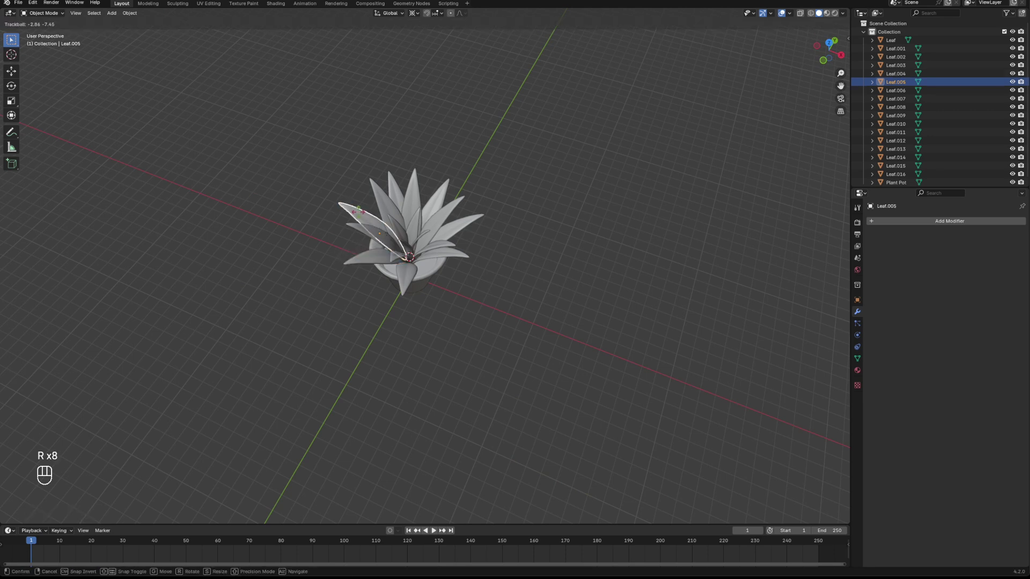
{"action": "left_click", "coordinate": [349, 225]}
{"action": "middle_click_drag", "start_coordinate": [349, 224], "coordinate": [439, 249]}
{"action": "left_click", "coordinate": [438, 246]}
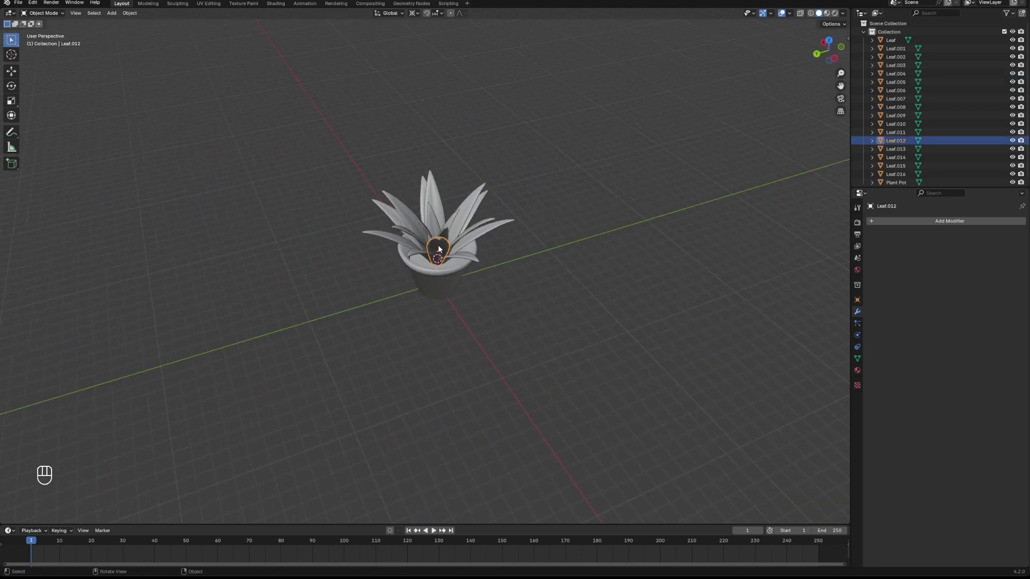
{"action": "key", "text": "r"}
{"action": "key", "text": "r"}
{"action": "left_click", "coordinate": [440, 252]}
{"action": "left_click", "coordinate": [413, 234]}
{"action": "key", "text": "r"}
{"action": "key", "text": "r"}
{"action": "left_click", "coordinate": [388, 272]}
{"action": "middle_click_drag", "start_coordinate": [388, 271], "coordinate": [419, 310]}
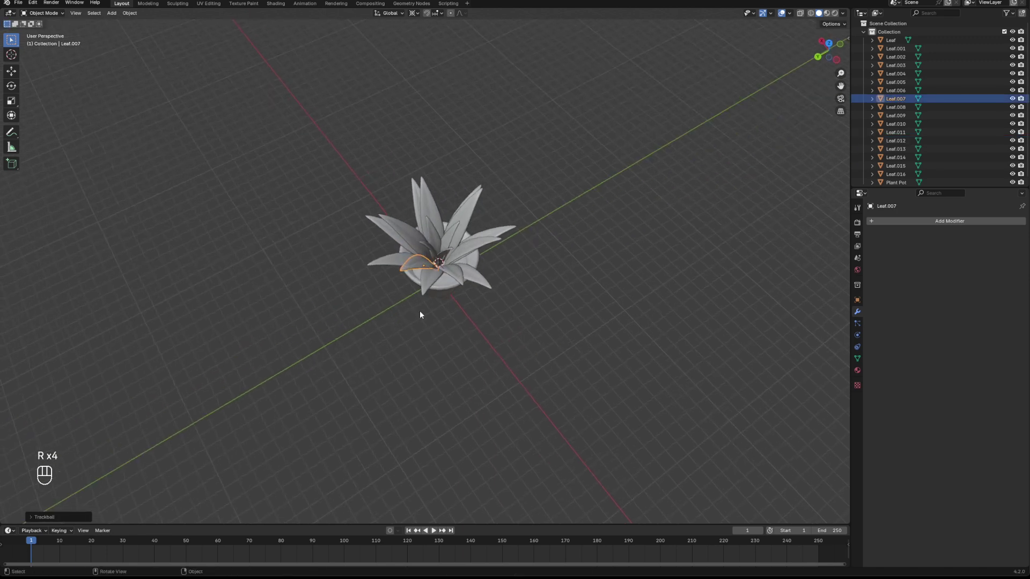
Step: Set the leaves' Material.003 base colour to a dark green in the colour picker
{"action": "left_click", "coordinate": [429, 250]}
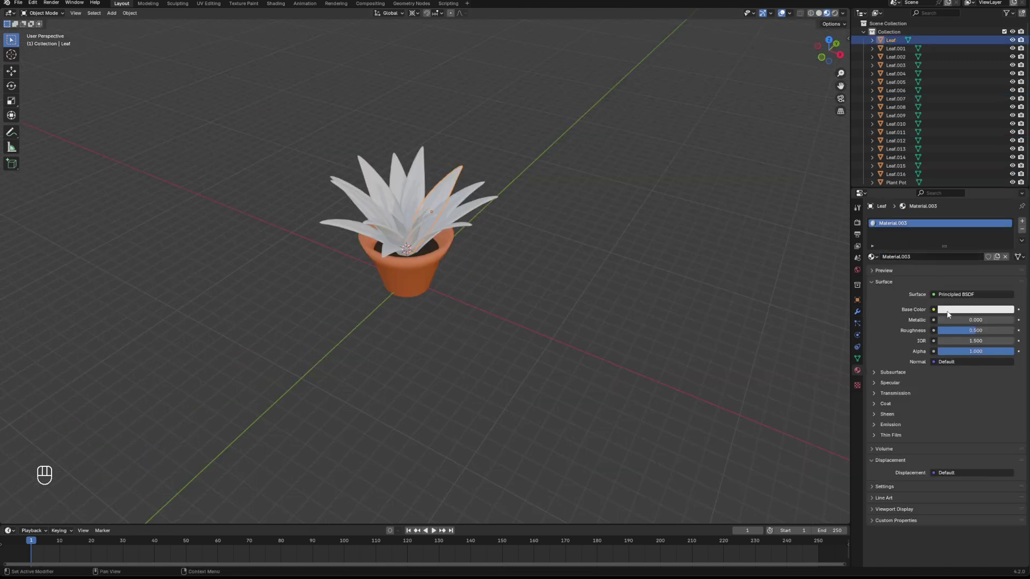
{"action": "left_click", "coordinate": [947, 310]}
{"action": "left_click", "coordinate": [942, 207]}
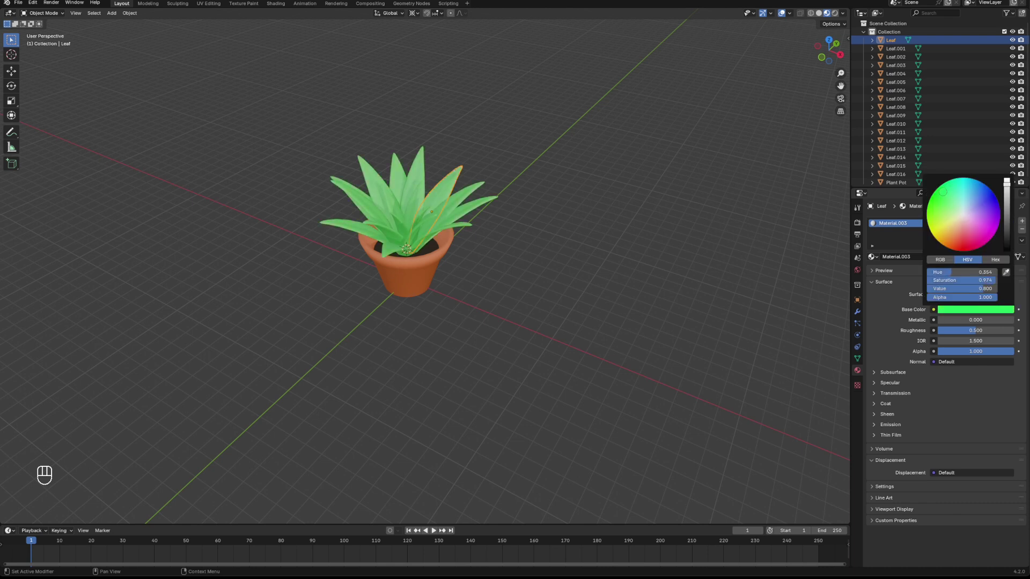
{"action": "left_click_drag", "start_coordinate": [1005, 196], "coordinate": [1011, 224]}
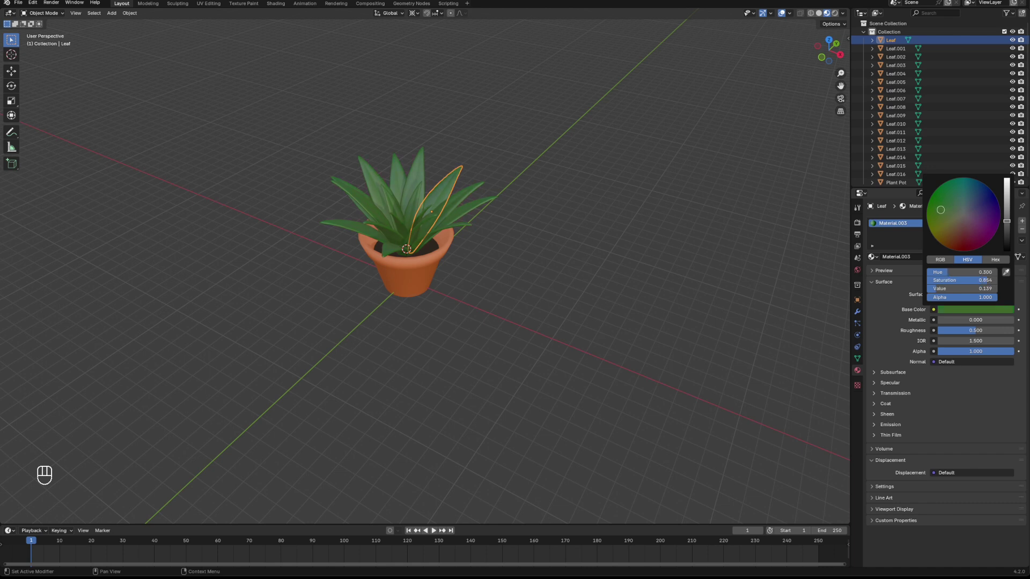
{"action": "middle_click_drag", "start_coordinate": [602, 291], "coordinate": [698, 292]}
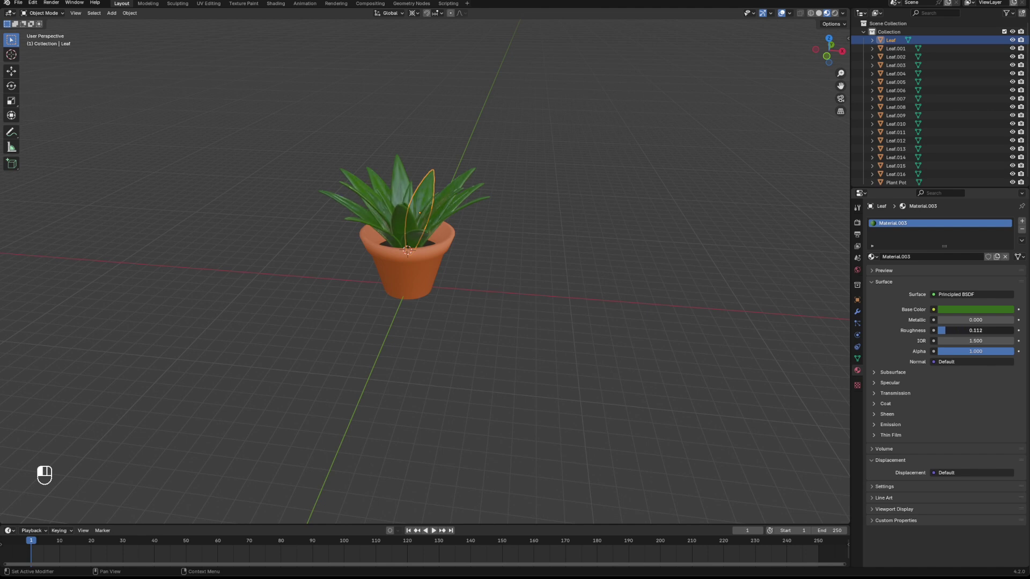
{"action": "middle_click_drag", "start_coordinate": [633, 301], "coordinate": [583, 324]}
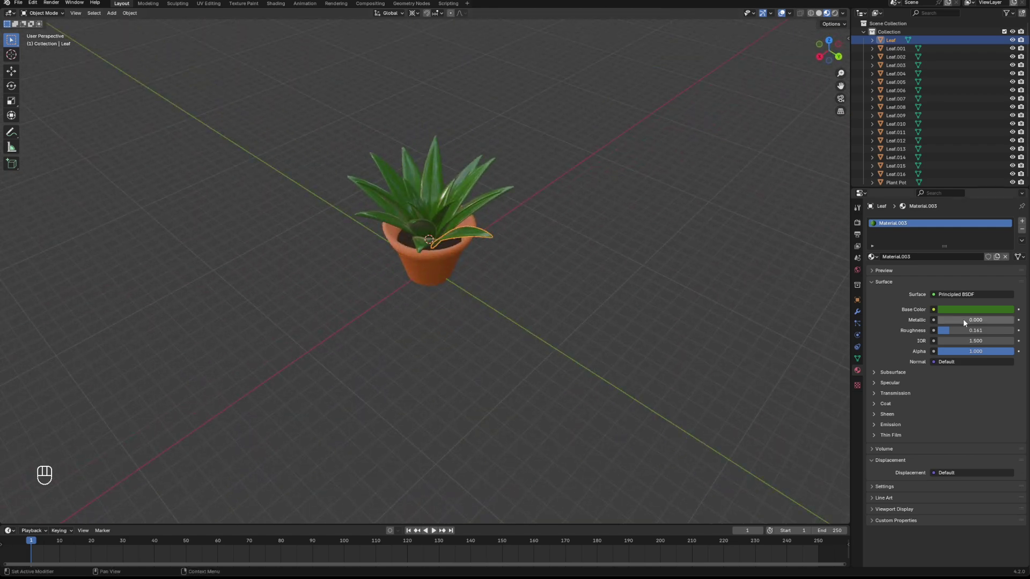